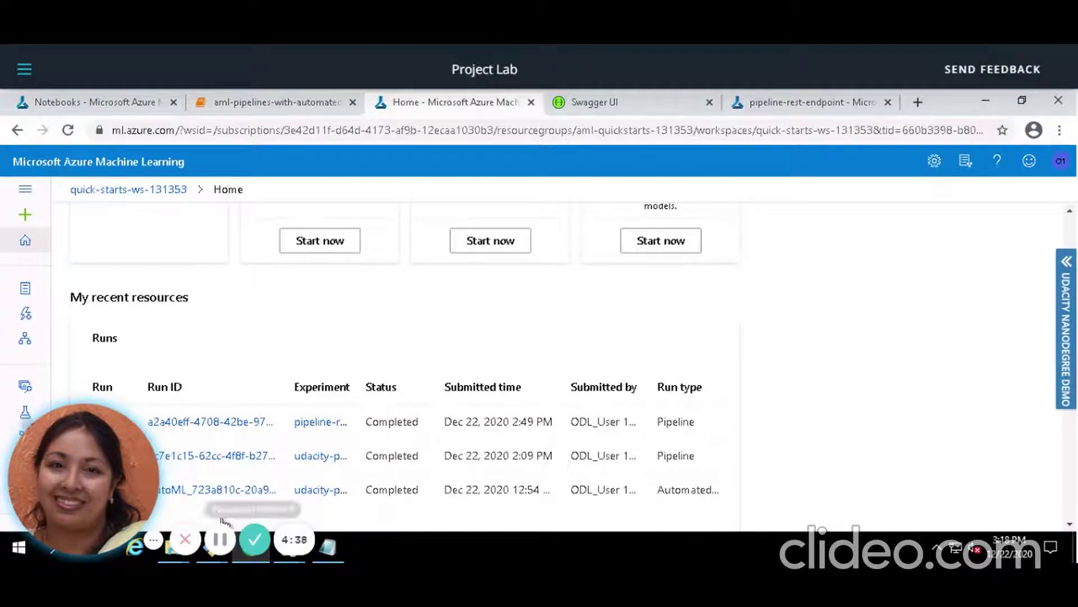
- Open Run 1 of udacity-project in Automated ML and review its properties, best model summary and deploy status
{"action": "left_click", "coordinate": [25, 316]}
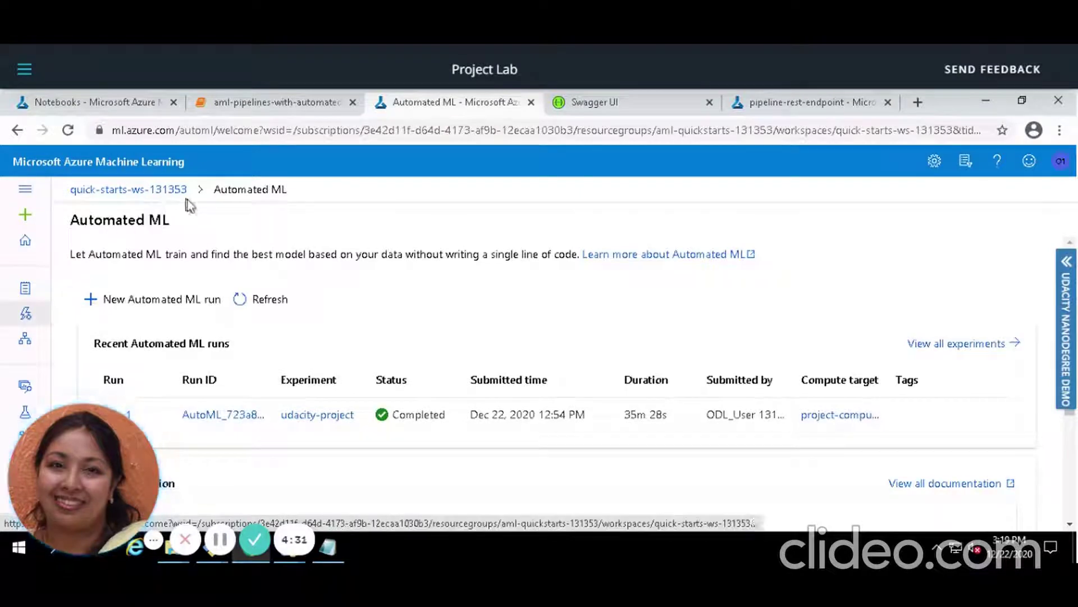
{"action": "scroll", "coordinate": [221, 443], "scroll_direction": "down", "scroll_amount": 1}
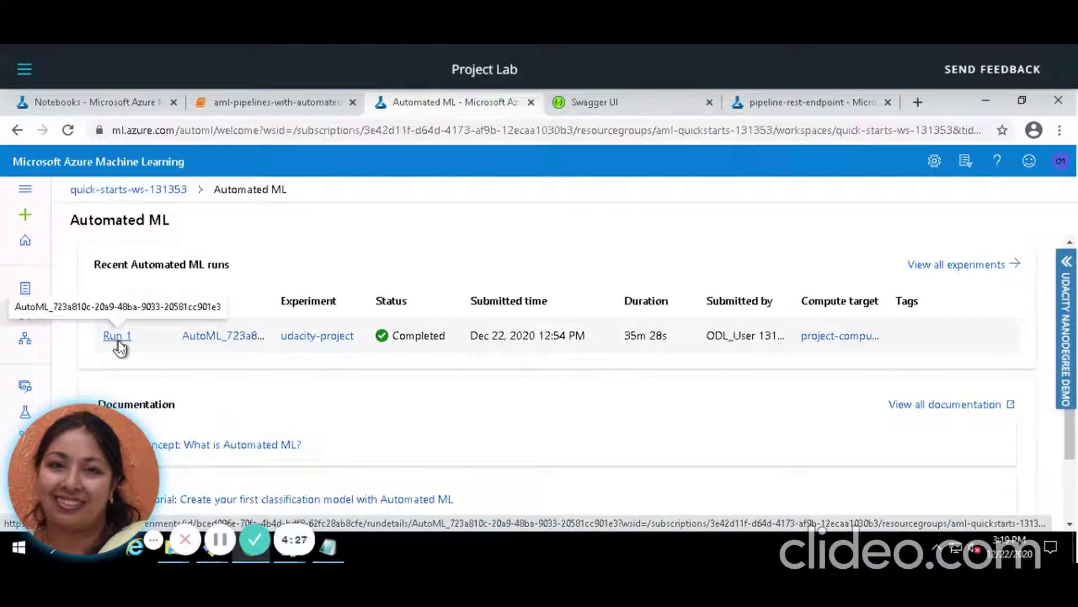
{"action": "left_click", "coordinate": [117, 336]}
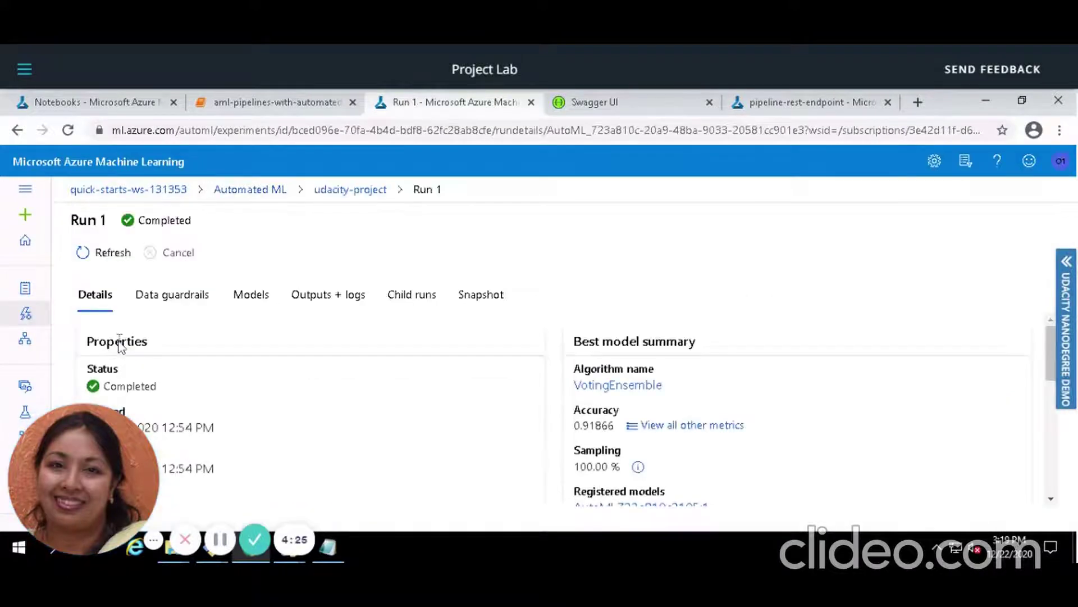
{"action": "scroll", "coordinate": [359, 388], "scroll_direction": "down", "scroll_amount": 1}
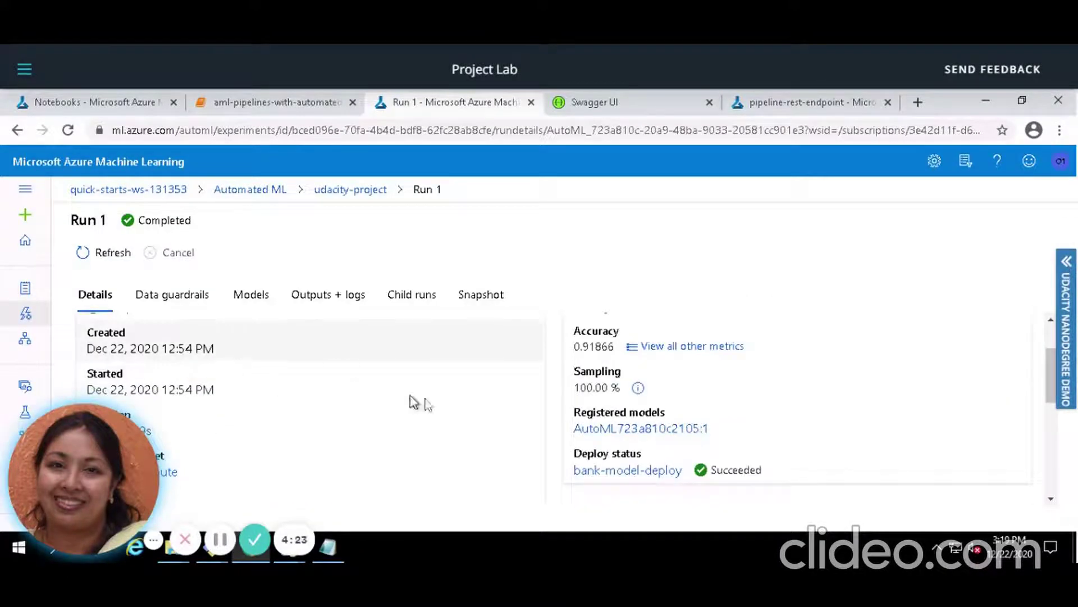
{"action": "scroll", "coordinate": [426, 404], "scroll_direction": "up", "scroll_amount": 1}
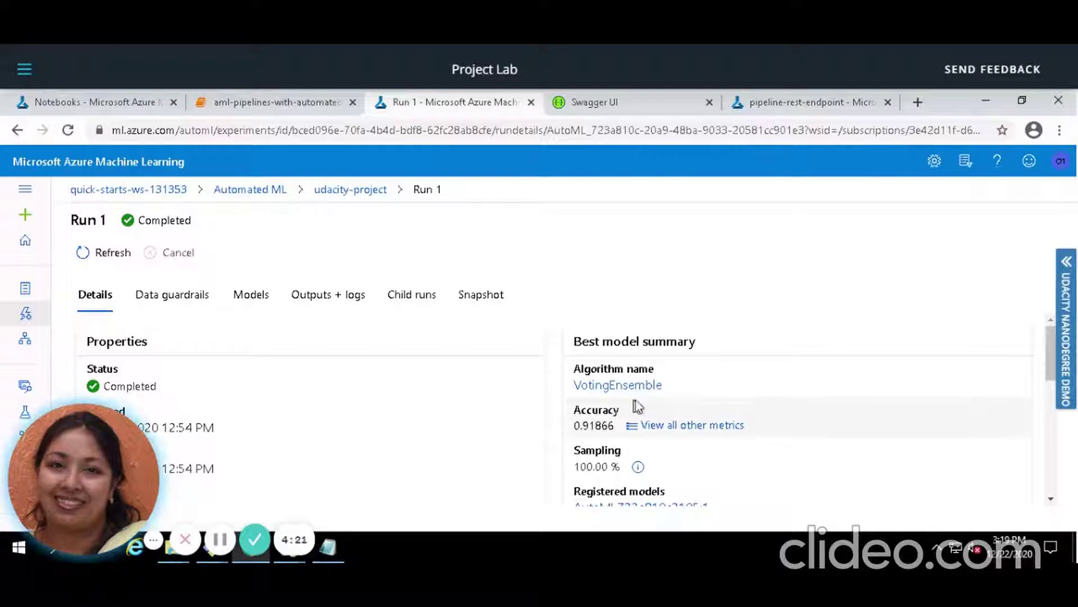
{"action": "scroll", "coordinate": [710, 344], "scroll_direction": "down", "scroll_amount": 3}
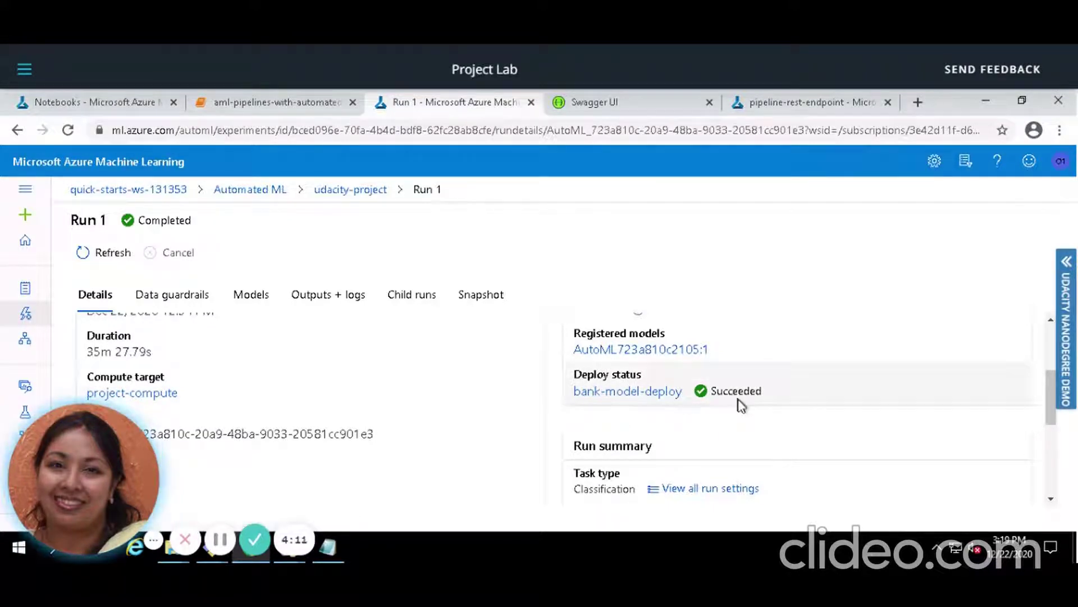
{"action": "scroll", "coordinate": [731, 429], "scroll_direction": "down", "scroll_amount": 2}
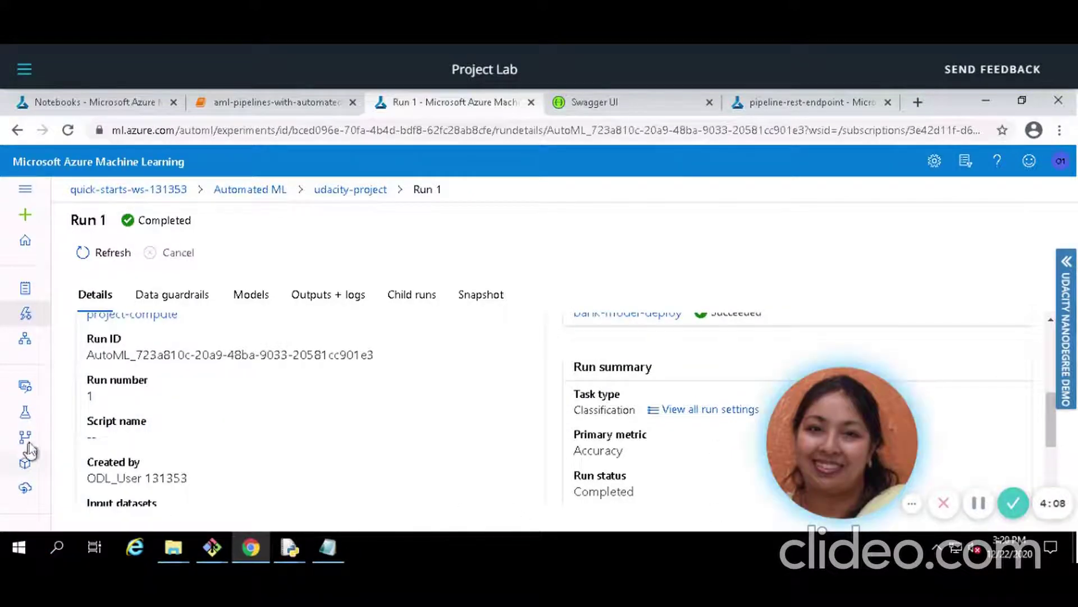
- Open the bank-model-deploy real-time endpoint and review its deployment state, REST endpoint, Swagger URI and Application Insights attributes
{"action": "left_click", "coordinate": [25, 488]}
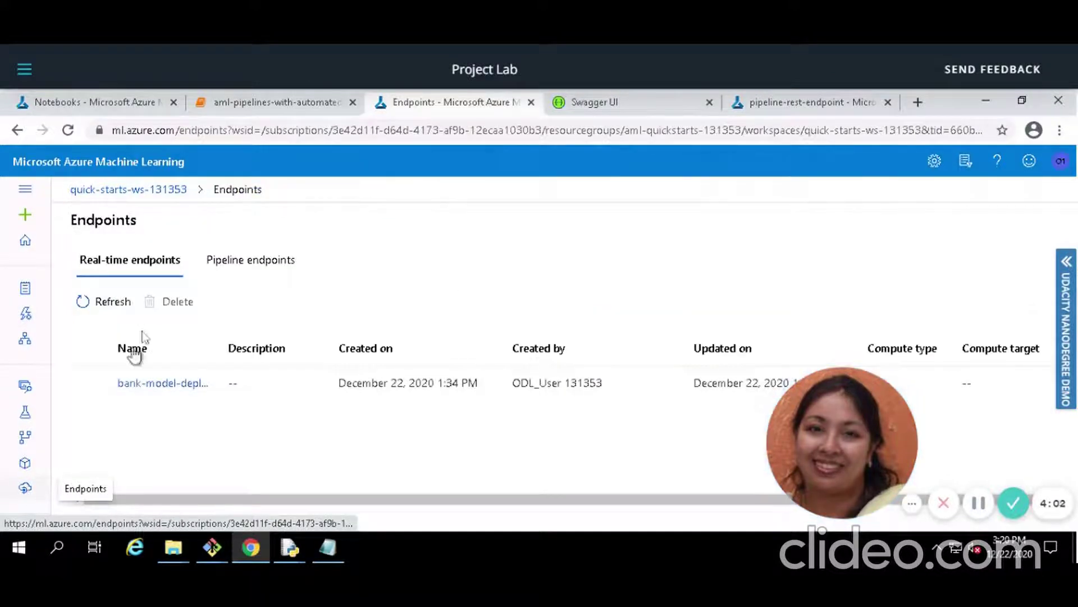
{"action": "left_click", "coordinate": [162, 387]}
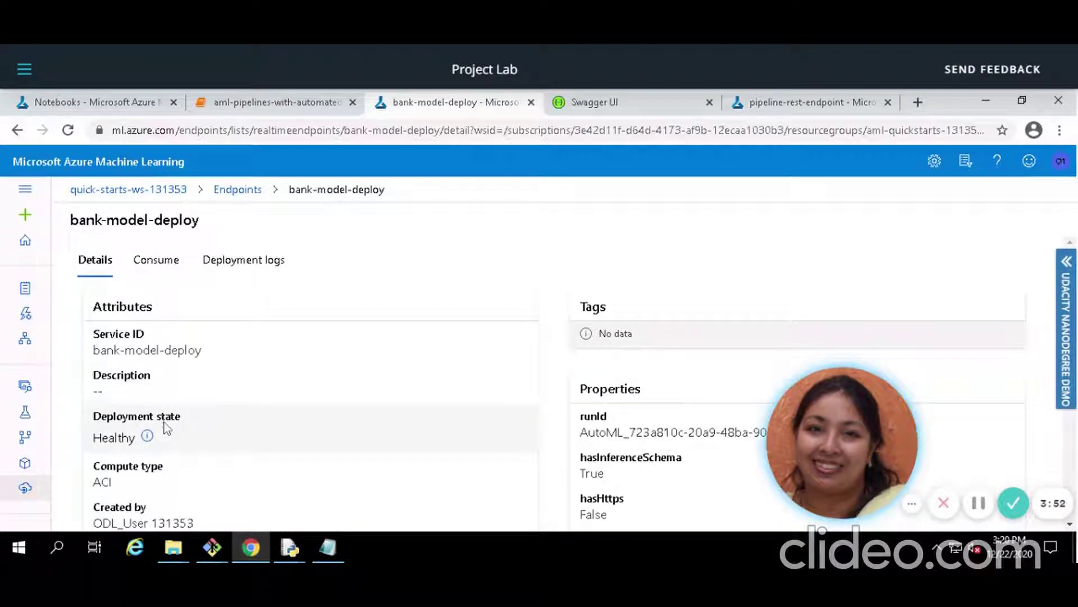
{"action": "scroll", "coordinate": [358, 492], "scroll_direction": "down", "scroll_amount": 1}
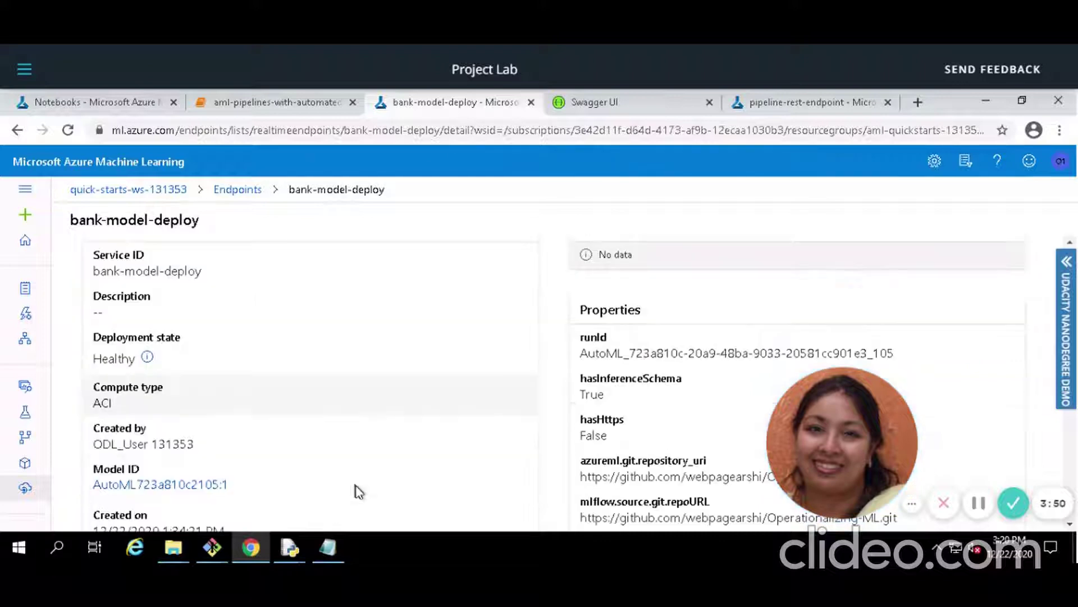
{"action": "scroll", "coordinate": [358, 491], "scroll_direction": "down", "scroll_amount": 3}
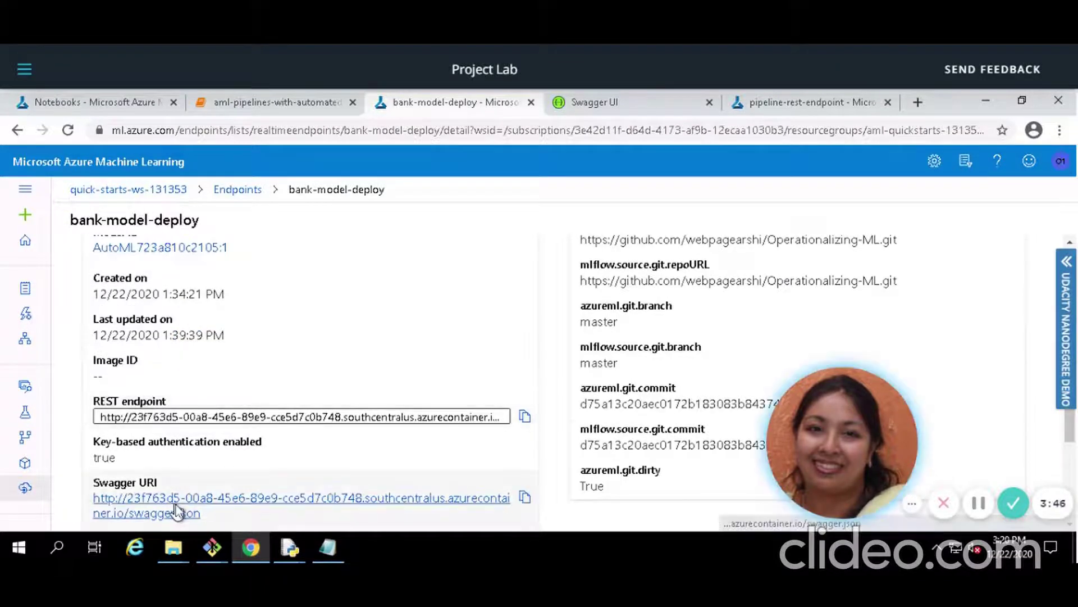
{"action": "scroll", "coordinate": [174, 512], "scroll_direction": "down", "scroll_amount": 1}
{"action": "scroll", "coordinate": [170, 520], "scroll_direction": "up", "scroll_amount": 1}
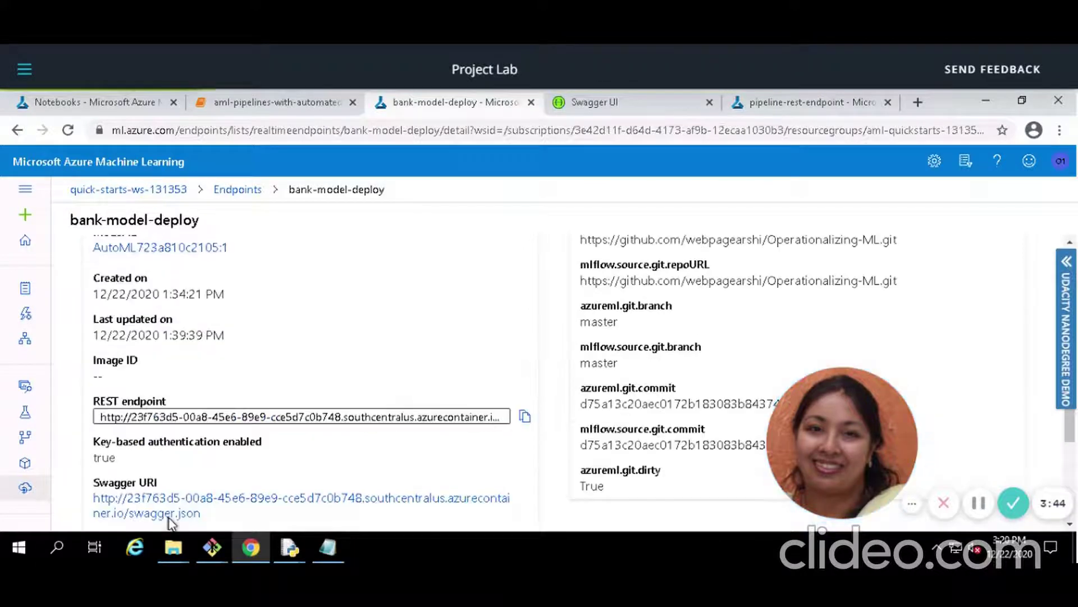
{"action": "scroll", "coordinate": [169, 523], "scroll_direction": "down", "scroll_amount": 2}
{"action": "scroll", "coordinate": [197, 429], "scroll_direction": "down", "scroll_amount": 1}
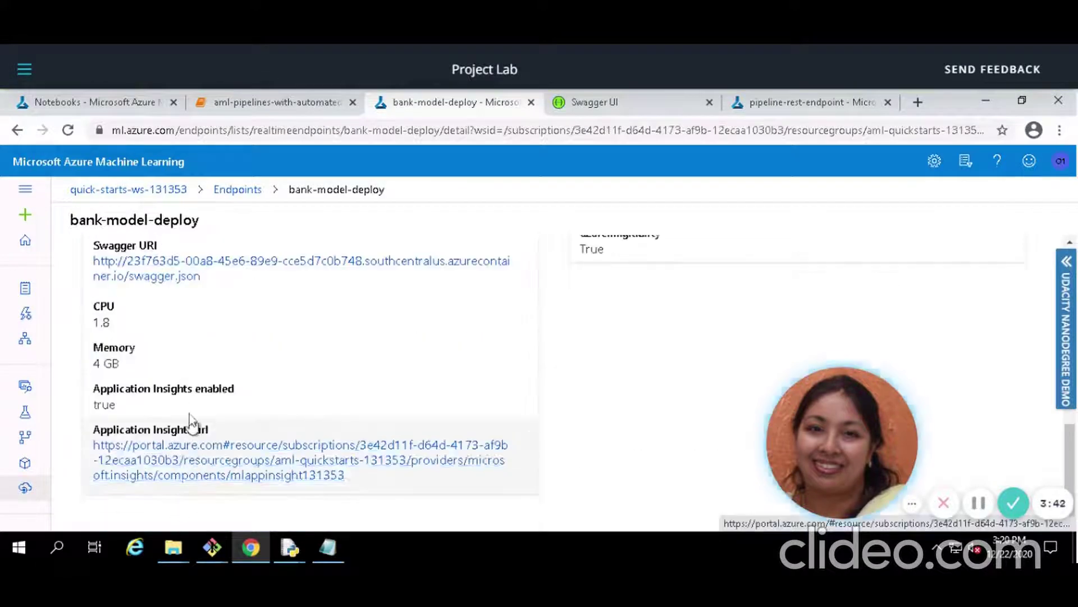
{"action": "scroll", "coordinate": [217, 427], "scroll_direction": "up", "scroll_amount": 3}
{"action": "scroll", "coordinate": [217, 427], "scroll_direction": "up", "scroll_amount": 5}
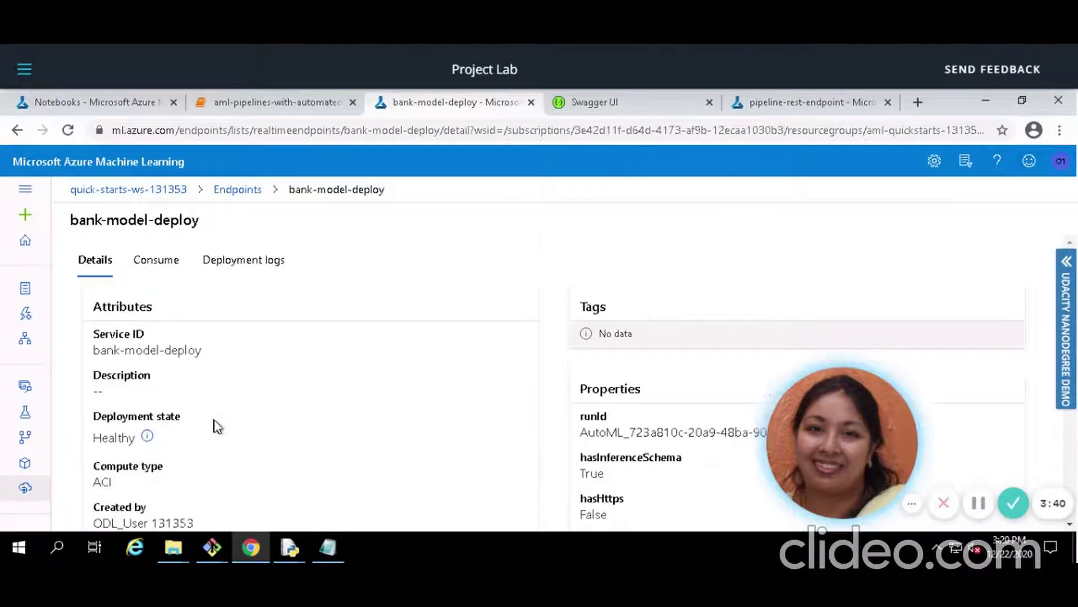
- View the endpoint's consumption info and check its REST endpoint and primary key against the scoring_uri and key in endpoint.py
{"action": "left_click", "coordinate": [167, 269]}
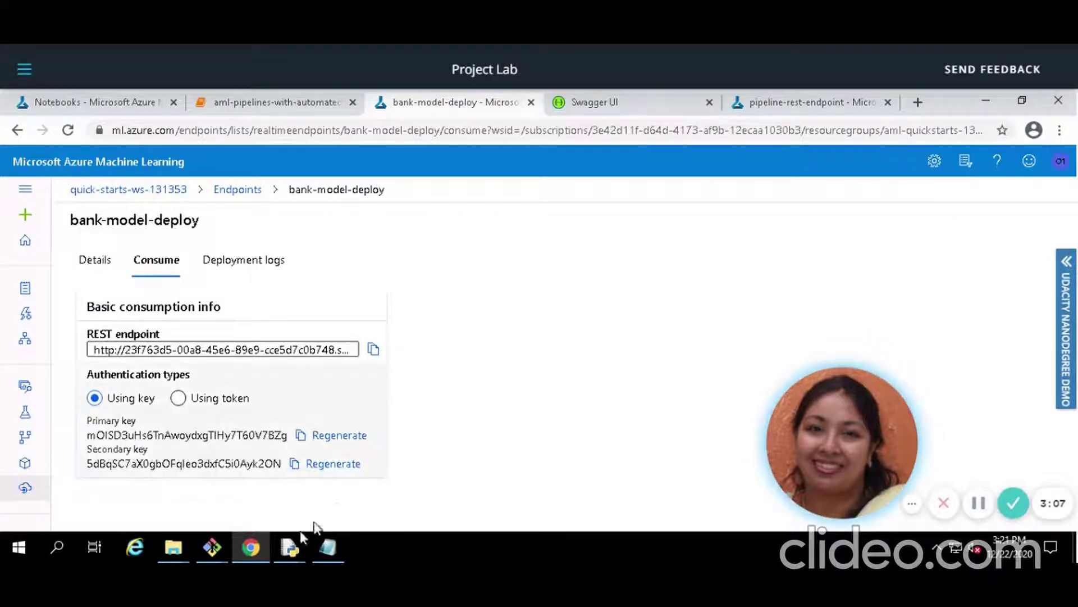
{"action": "mouse_move", "coordinate": [330, 555]}
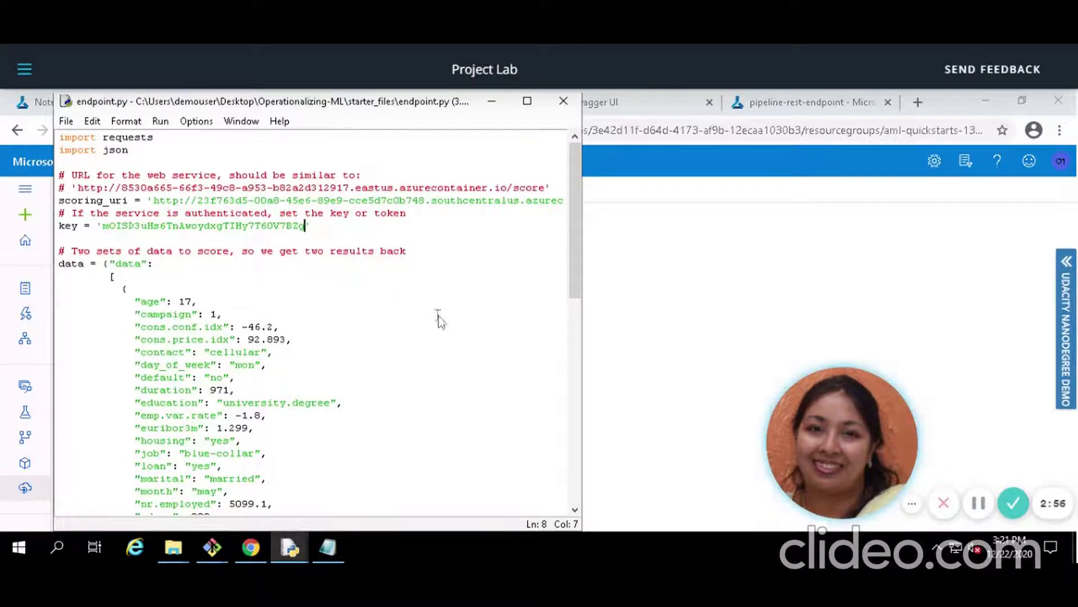
{"action": "left_click", "coordinate": [491, 106]}
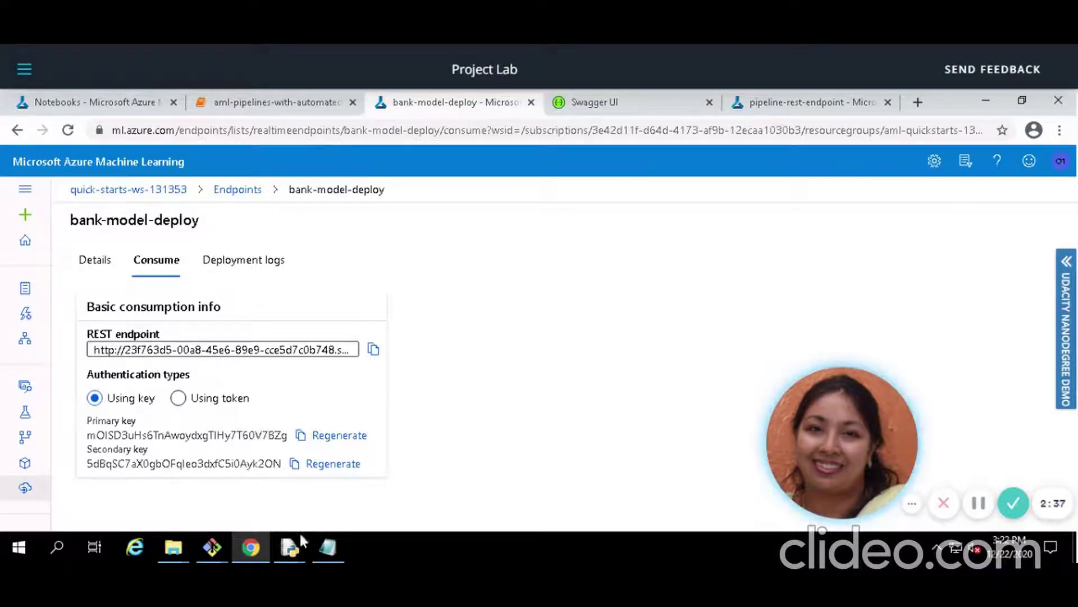
- Switch to the Git Bash window with the endpoint.py and benchmark.sh runs and review the ApacheBench output through to its end
{"action": "mouse_move", "coordinate": [216, 550]}
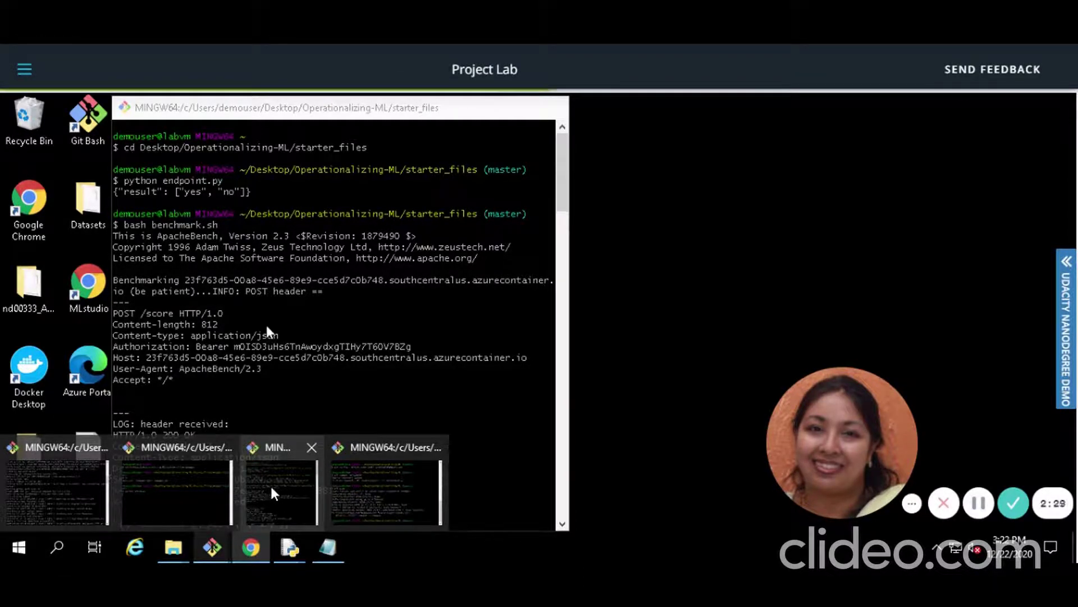
{"action": "left_click", "coordinate": [272, 490]}
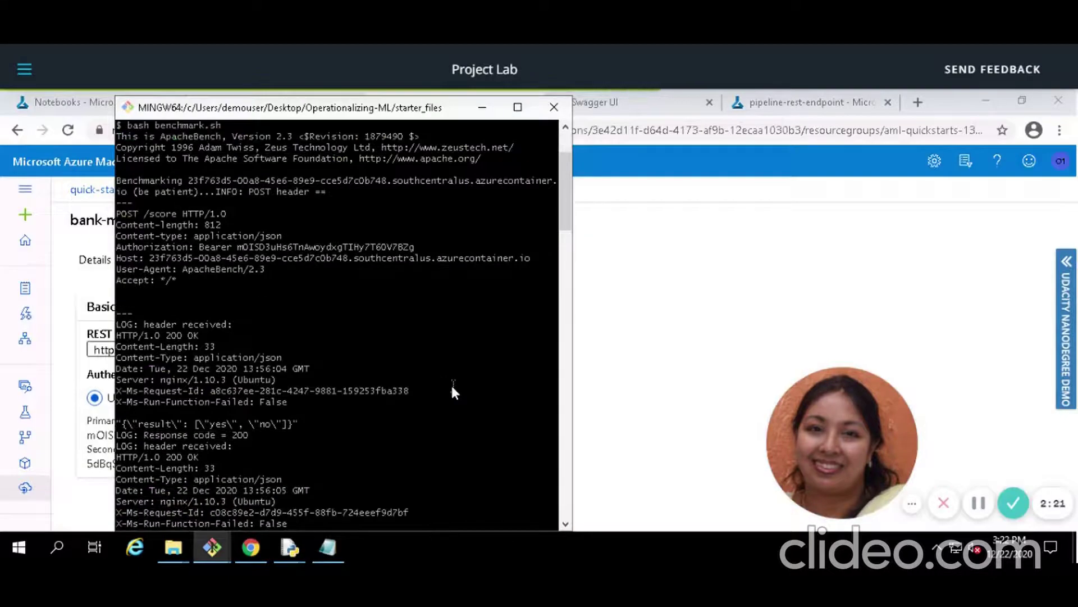
{"action": "scroll", "coordinate": [451, 386], "scroll_direction": "down", "scroll_amount": 5}
{"action": "scroll", "coordinate": [463, 419], "scroll_direction": "down", "scroll_amount": 10}
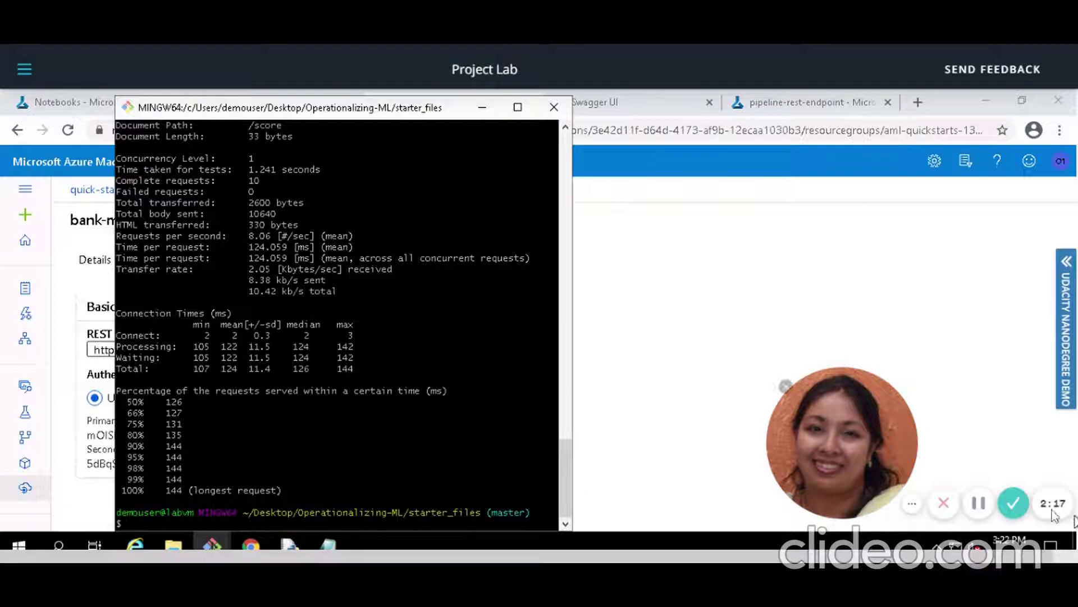
{"action": "left_click", "coordinate": [981, 508]}
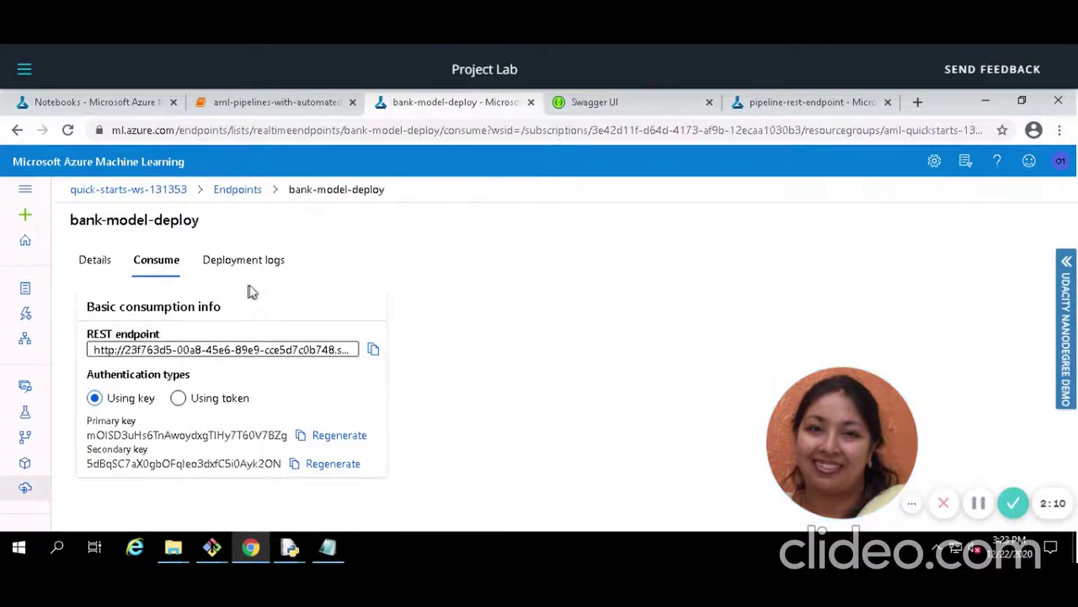
- Reopen the bank-model-deploy details to check Application Insights and the Swagger URI, and view its API methods and models in Swagger UI
{"action": "left_click", "coordinate": [236, 194]}
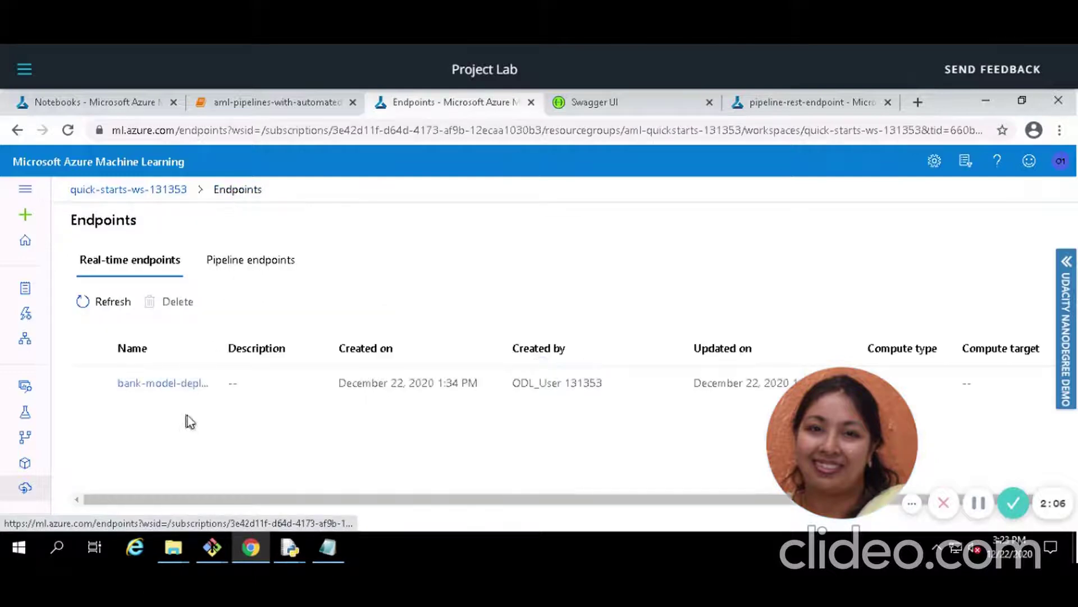
{"action": "left_click", "coordinate": [164, 385]}
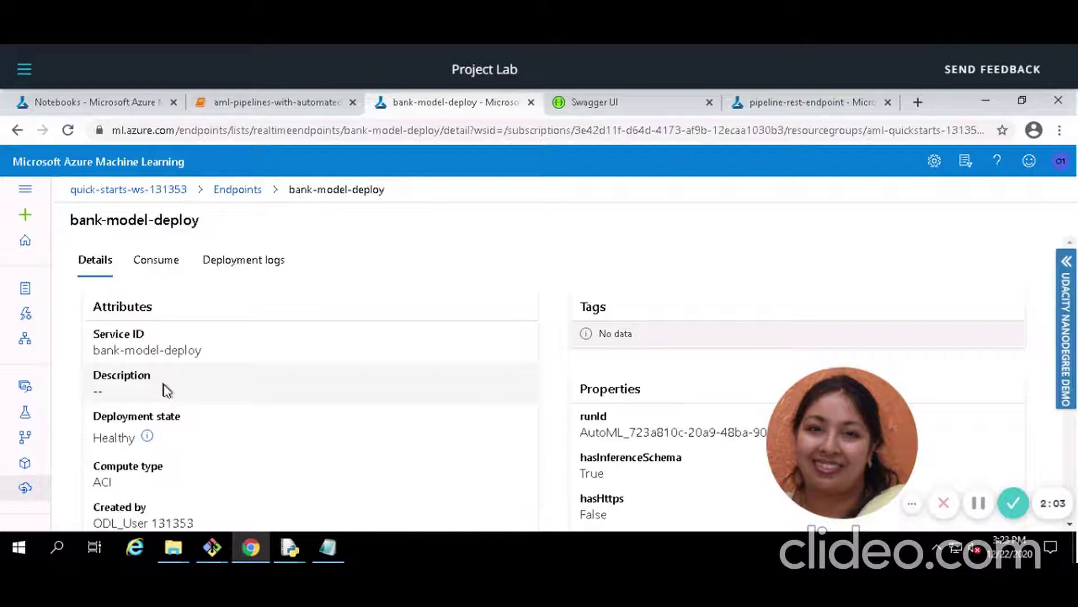
{"action": "scroll", "coordinate": [378, 397], "scroll_direction": "down", "scroll_amount": 8}
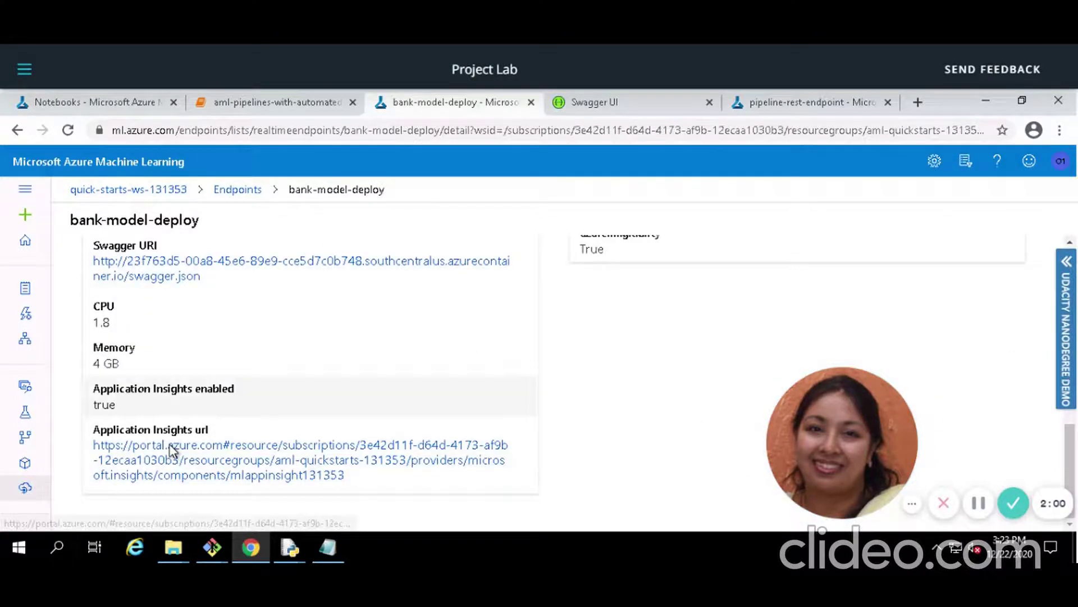
{"action": "scroll", "coordinate": [271, 386], "scroll_direction": "up", "scroll_amount": 1}
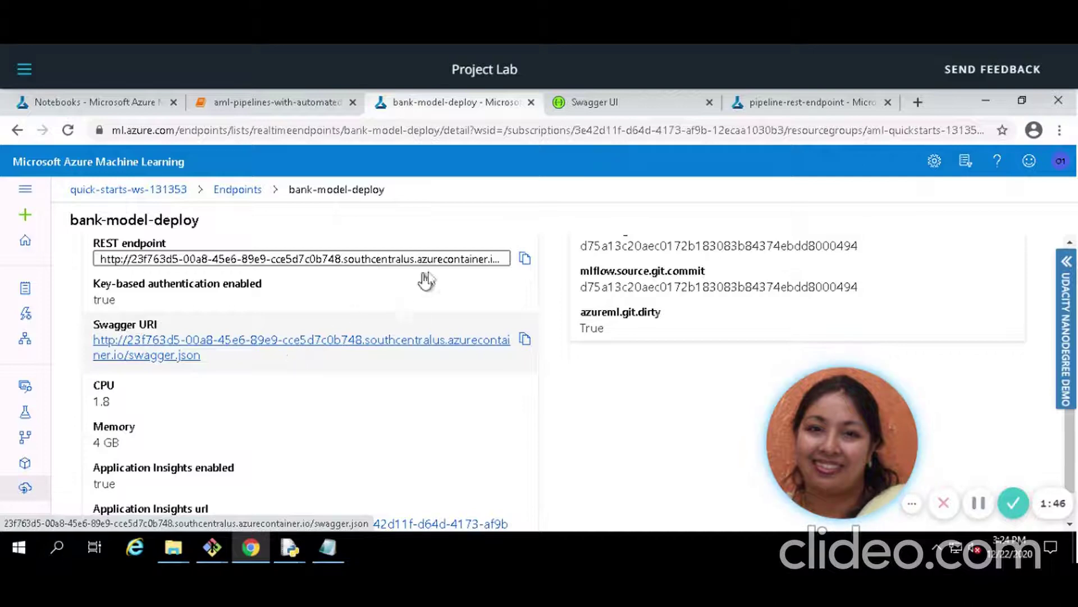
{"action": "left_click", "coordinate": [595, 104]}
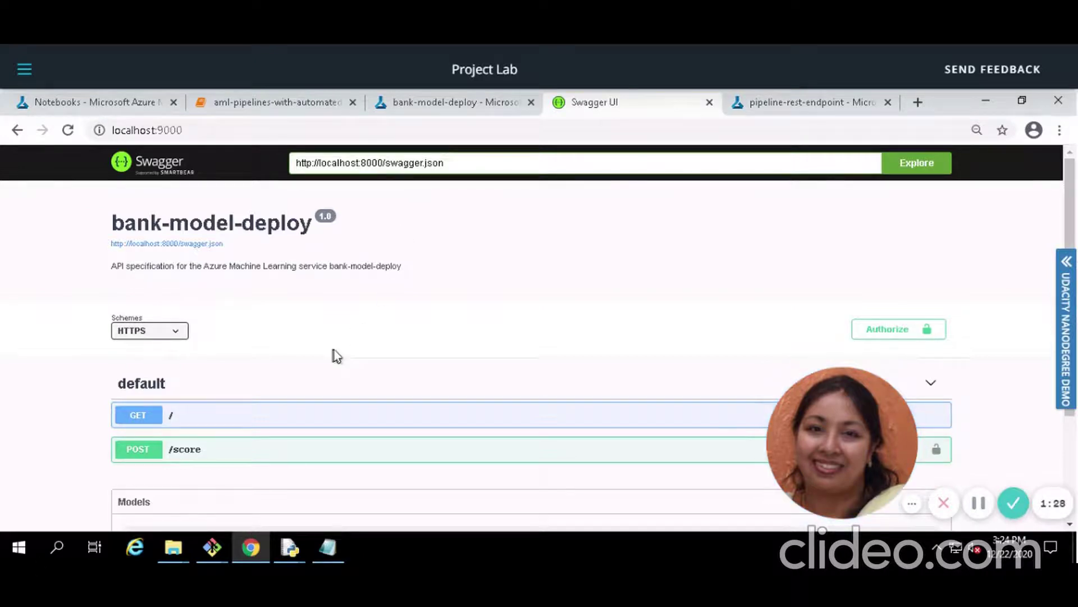
{"action": "scroll", "coordinate": [336, 355], "scroll_direction": "down", "scroll_amount": 2}
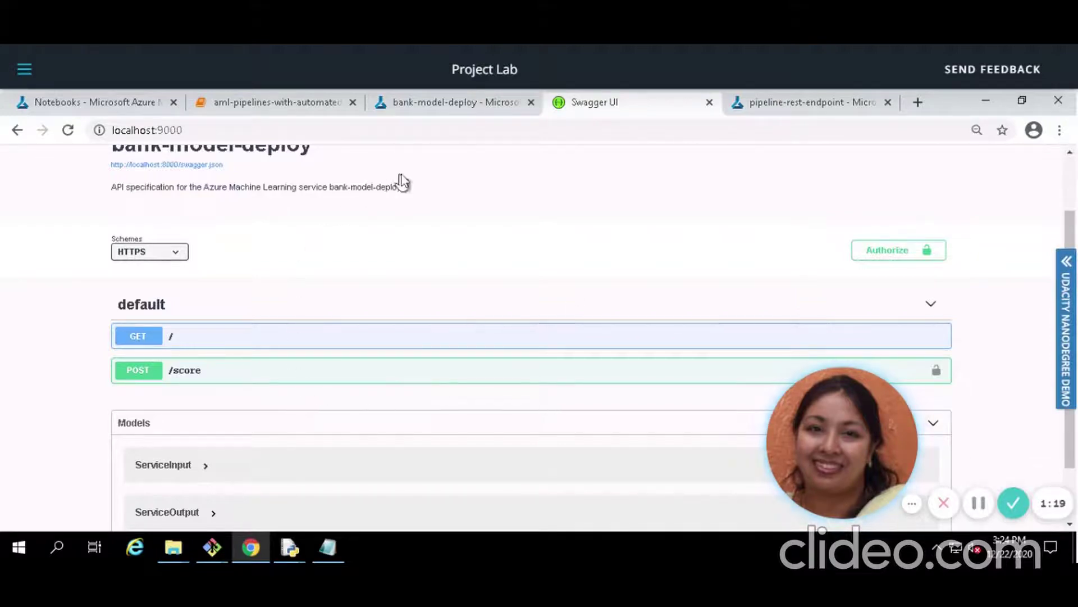
- Examine the aml-pipelines notebook's cells for the REST request, authentication, pipeline publishing, best model retrieval and metrics output
{"action": "left_click", "coordinate": [36, 106]}
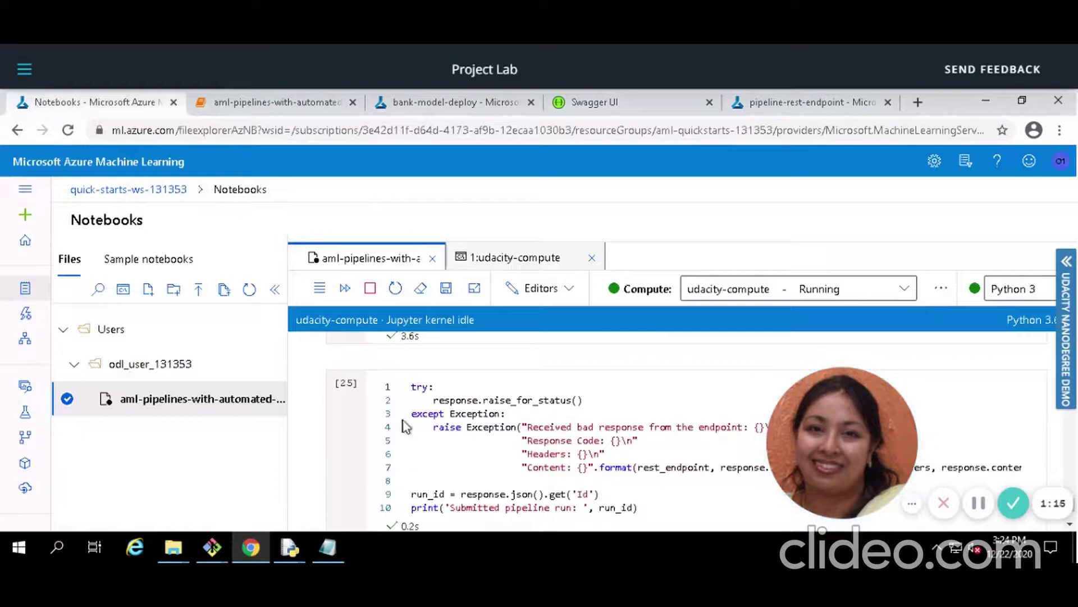
{"action": "scroll", "coordinate": [405, 426], "scroll_direction": "up", "scroll_amount": 5}
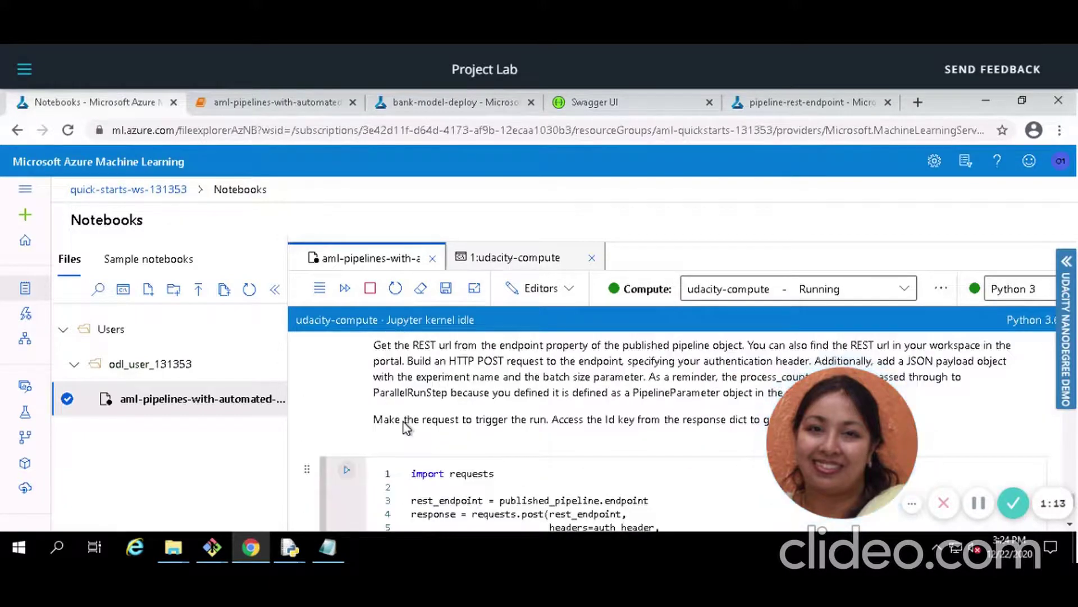
{"action": "scroll", "coordinate": [406, 427], "scroll_direction": "up", "scroll_amount": 3}
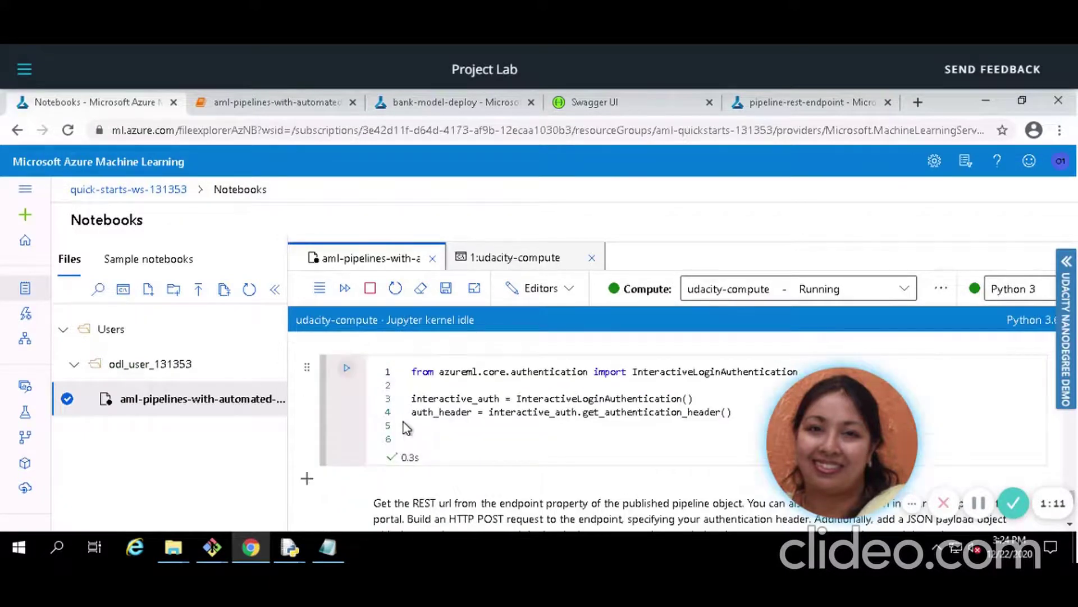
{"action": "scroll", "coordinate": [404, 422], "scroll_direction": "up", "scroll_amount": 3}
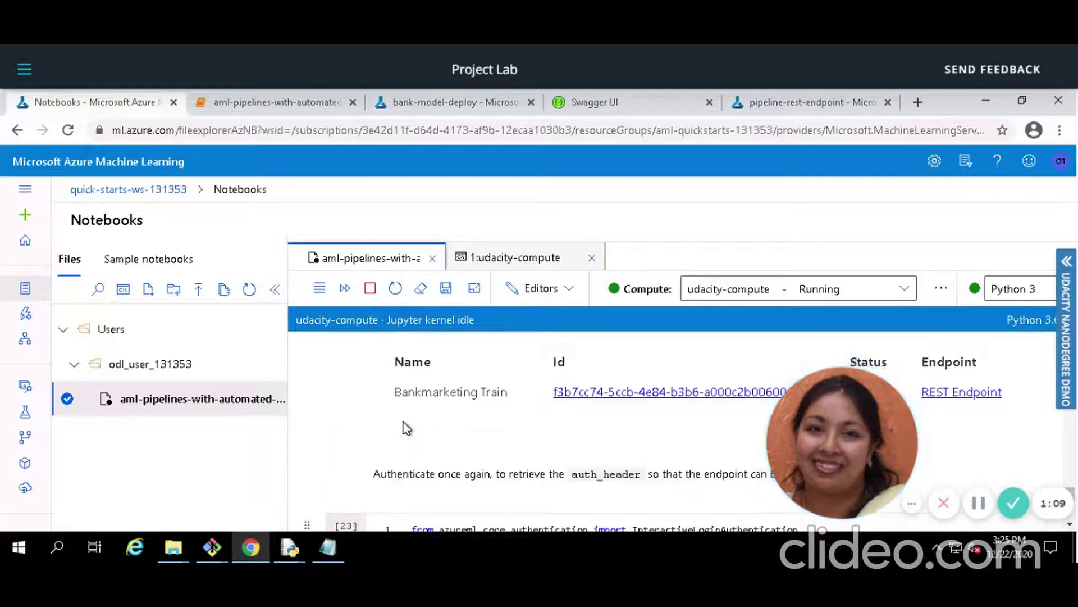
{"action": "scroll", "coordinate": [403, 422], "scroll_direction": "up", "scroll_amount": 1}
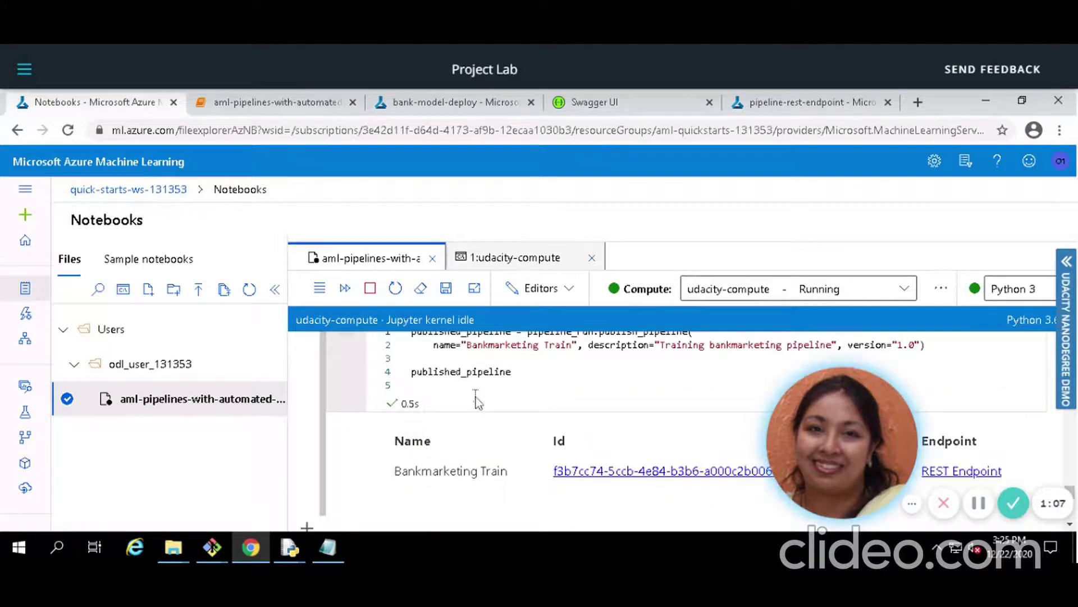
{"action": "scroll", "coordinate": [476, 400], "scroll_direction": "up", "scroll_amount": 2}
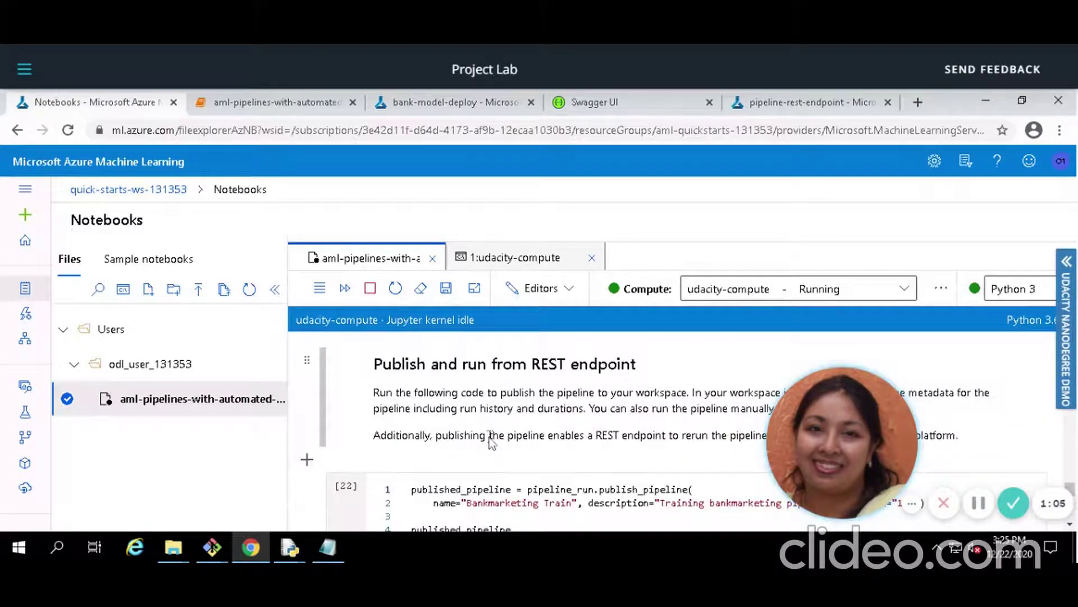
{"action": "scroll", "coordinate": [492, 441], "scroll_direction": "up", "scroll_amount": 20}
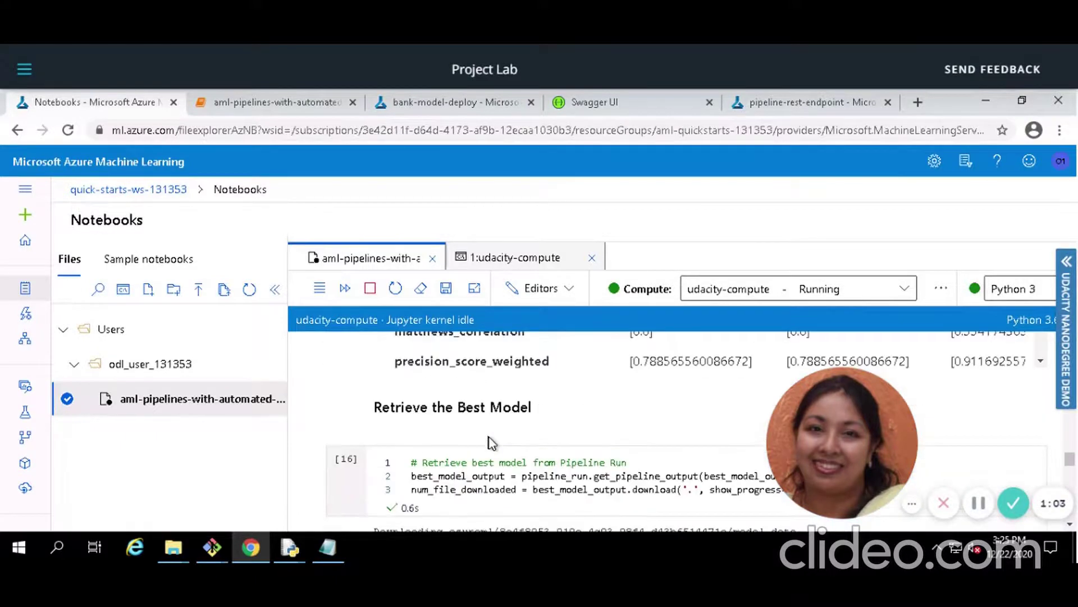
{"action": "scroll", "coordinate": [506, 438], "scroll_direction": "down", "scroll_amount": 4}
{"action": "scroll", "coordinate": [616, 444], "scroll_direction": "down", "scroll_amount": 3}
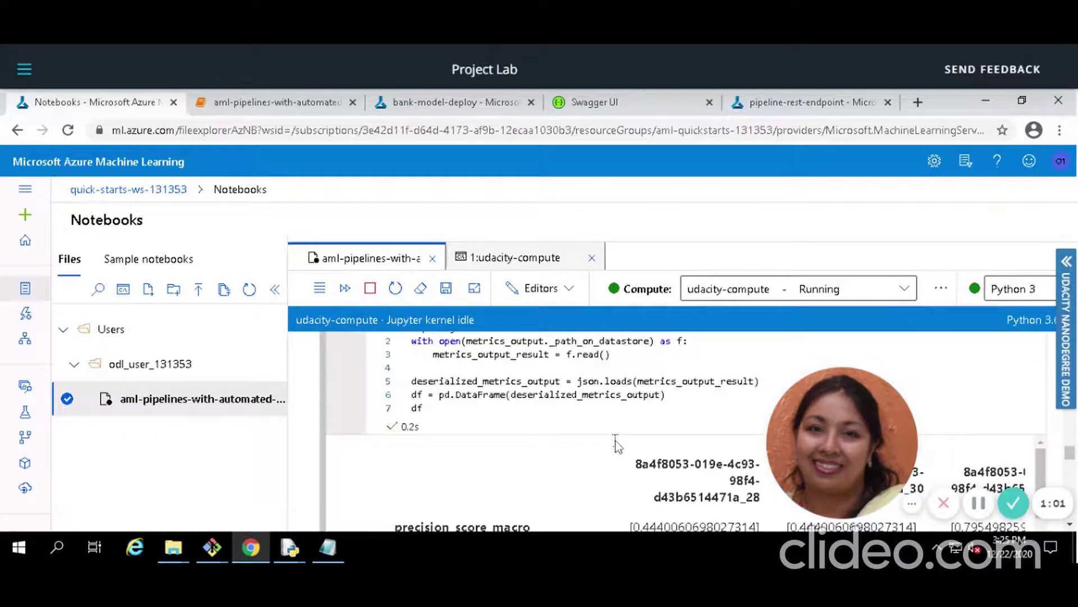
- Review the metrics DataFrame output in the aml-pipelines notebook, from precision_score_macro down to norm_macro_recall
{"action": "scroll", "coordinate": [616, 441], "scroll_direction": "down", "scroll_amount": 2}
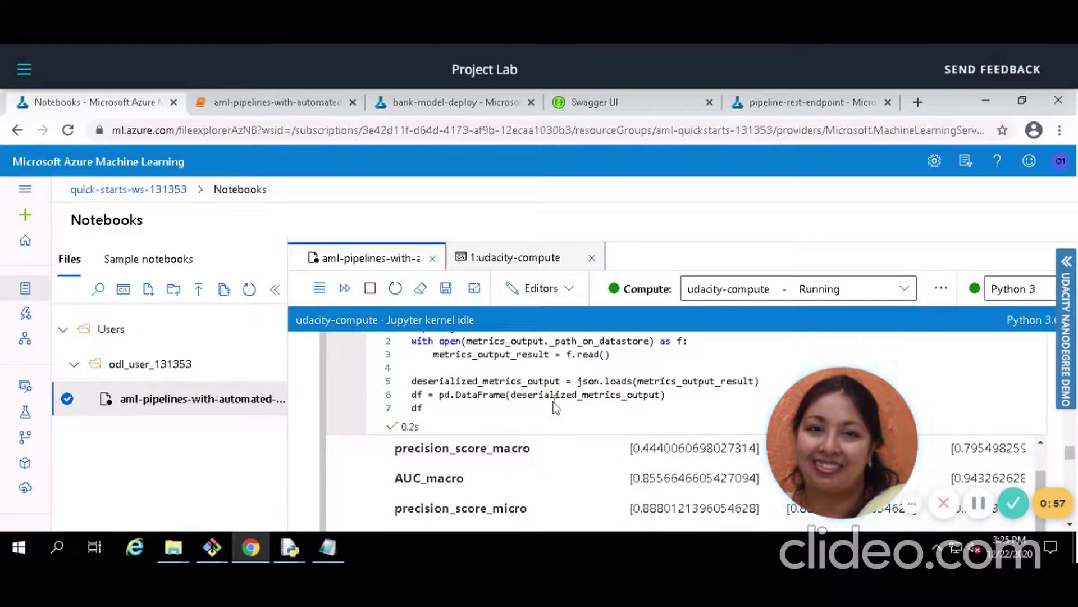
{"action": "scroll", "coordinate": [554, 402], "scroll_direction": "down", "scroll_amount": 2}
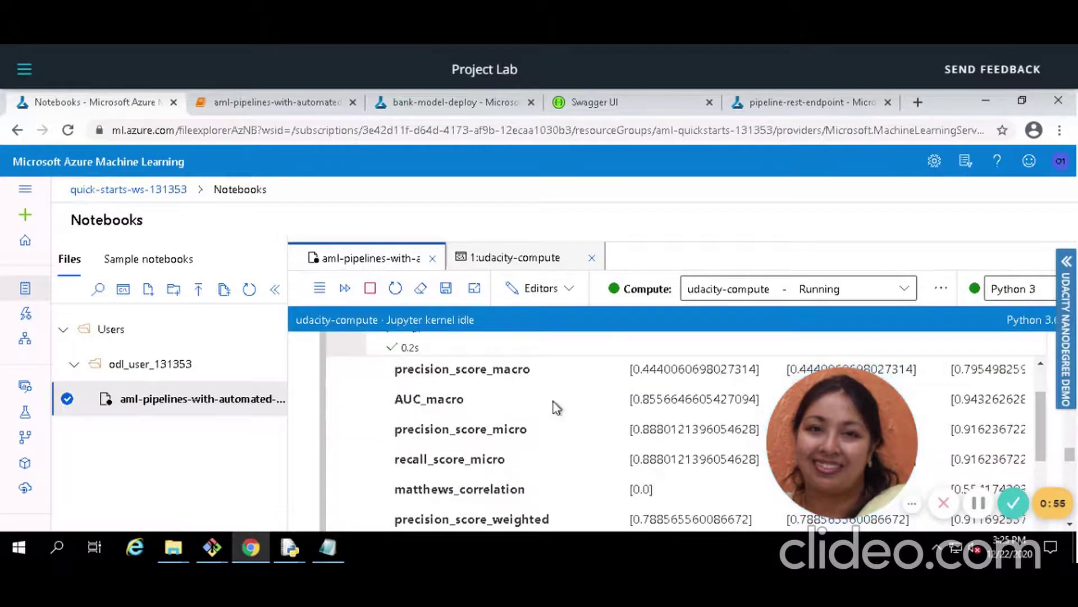
{"action": "scroll", "coordinate": [555, 403], "scroll_direction": "down", "scroll_amount": 2}
{"action": "scroll", "coordinate": [554, 402], "scroll_direction": "down", "scroll_amount": 2}
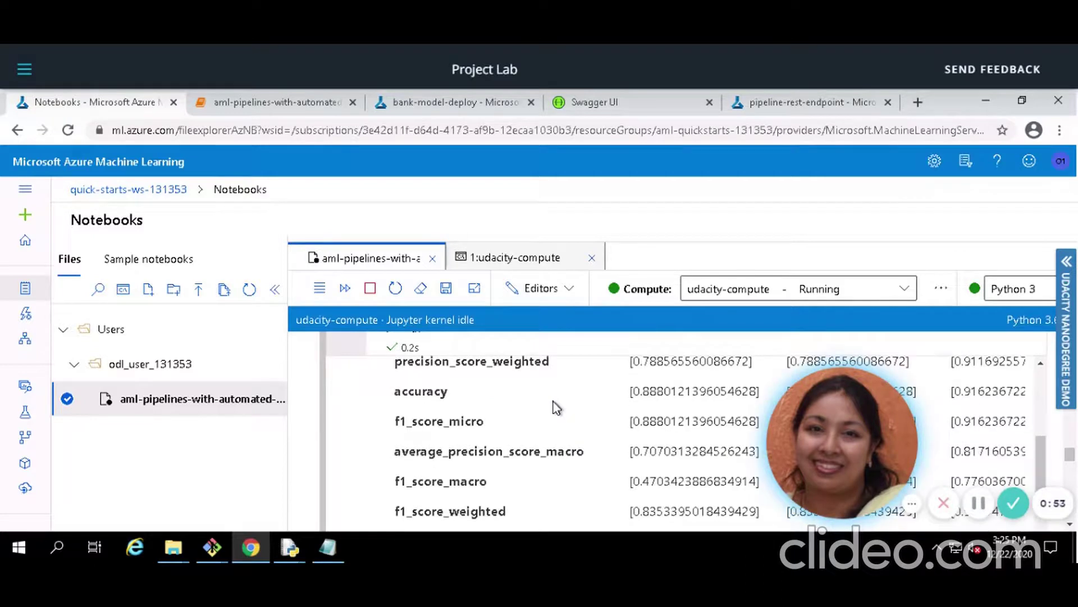
{"action": "scroll", "coordinate": [554, 403], "scroll_direction": "down", "scroll_amount": 4}
{"action": "scroll", "coordinate": [554, 403], "scroll_direction": "down", "scroll_amount": 4}
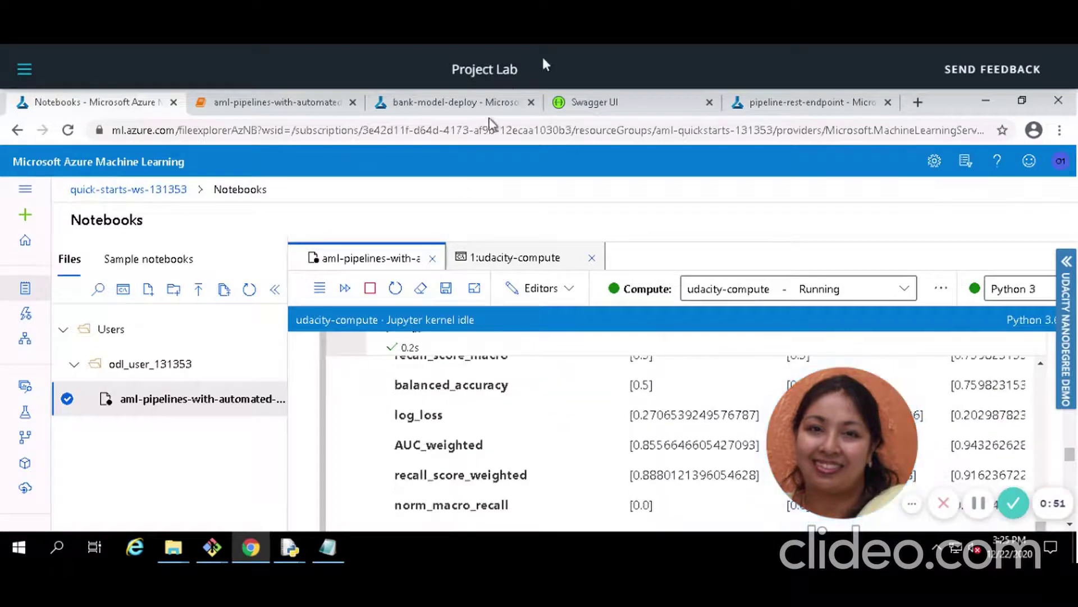
- Go from the pipeline-rest-endpoint experiment to the workspace's pipeline runs and view the graph of Run 113 from udacity-project
{"action": "left_click", "coordinate": [753, 107]}
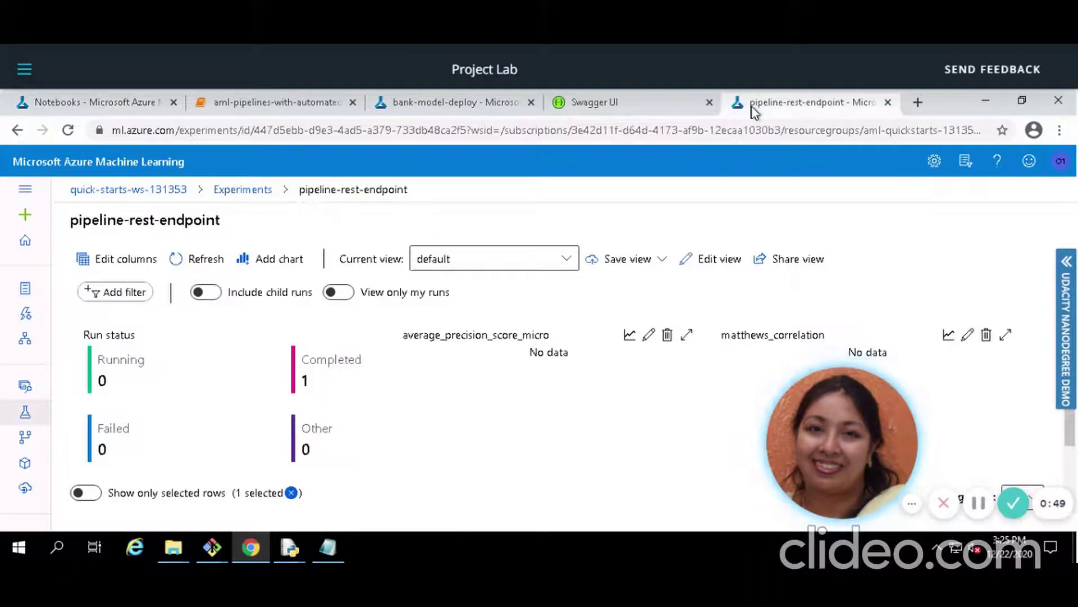
{"action": "left_click", "coordinate": [27, 442]}
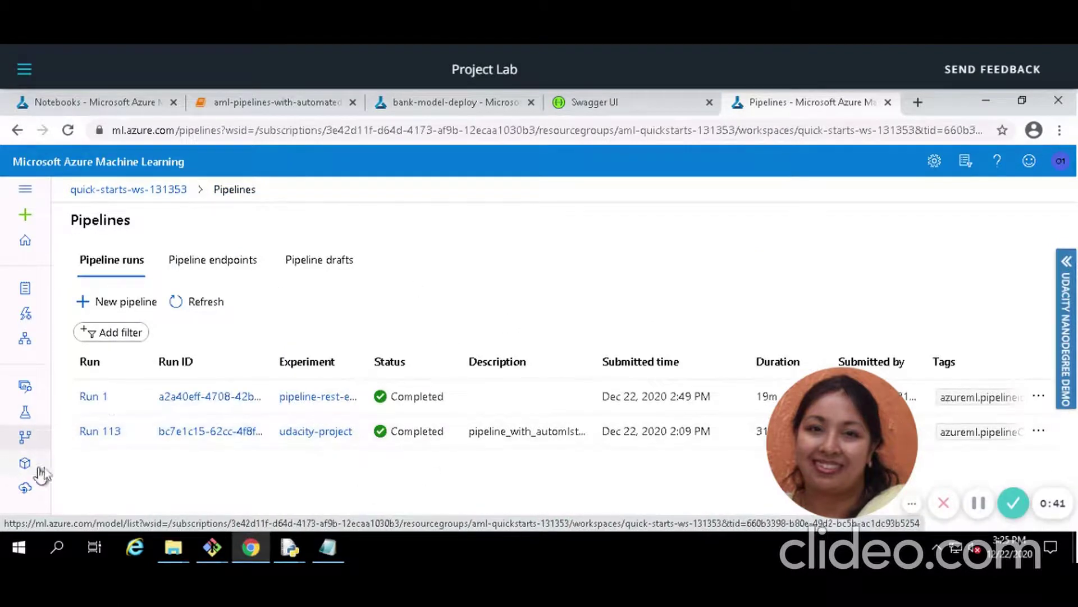
{"action": "left_click", "coordinate": [100, 432]}
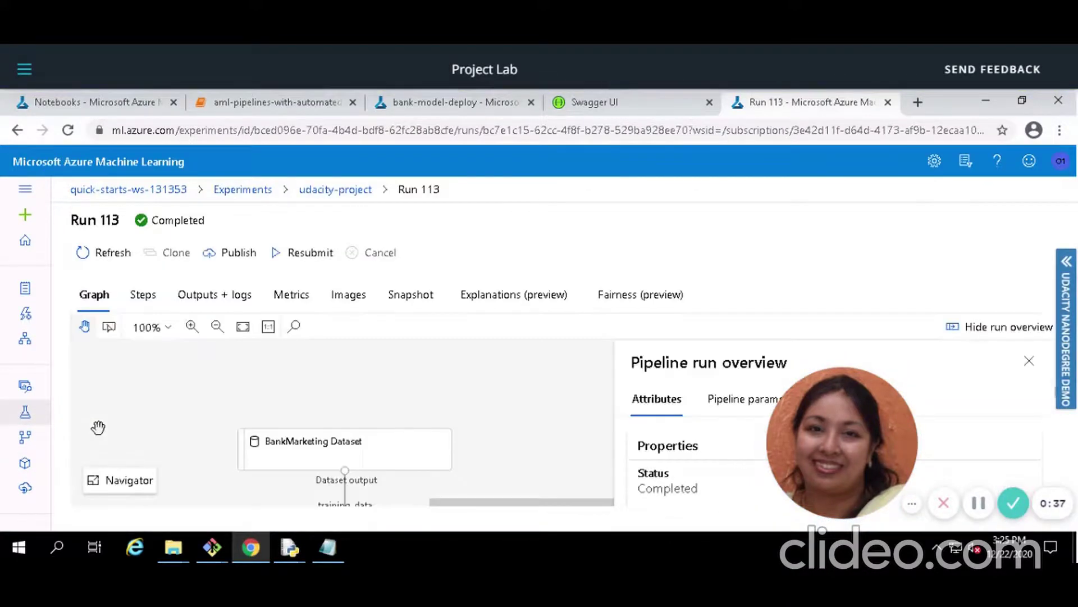
{"action": "scroll", "coordinate": [99, 431], "scroll_direction": "down", "scroll_amount": 1}
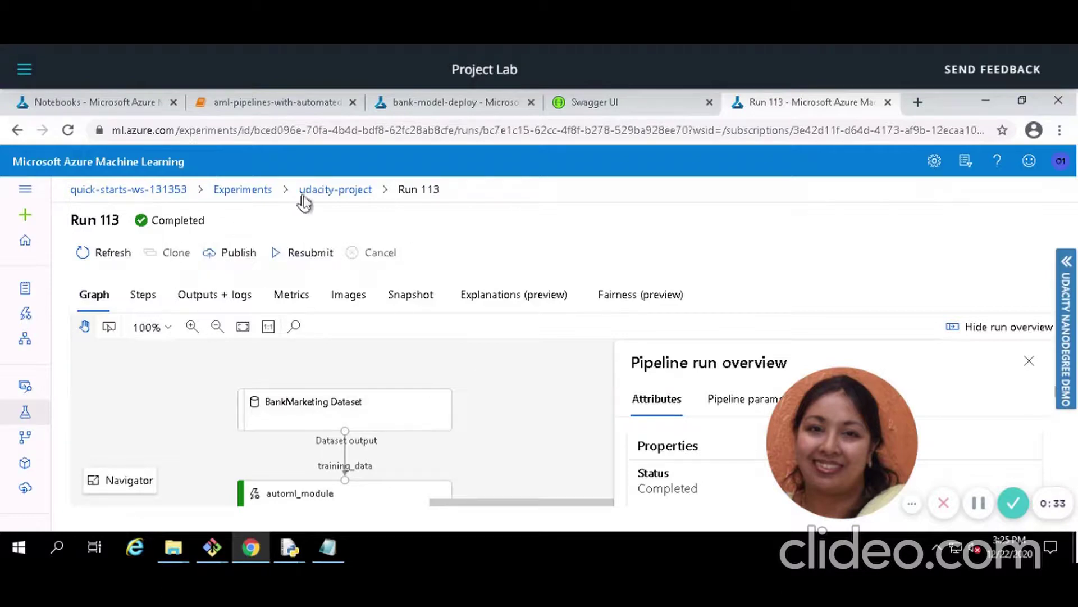
- Open the Bankmarketing Train pipeline endpoint and examine its status, REST endpoint and graph from BankMarketing Dataset to automl_module
{"action": "left_click", "coordinate": [31, 443]}
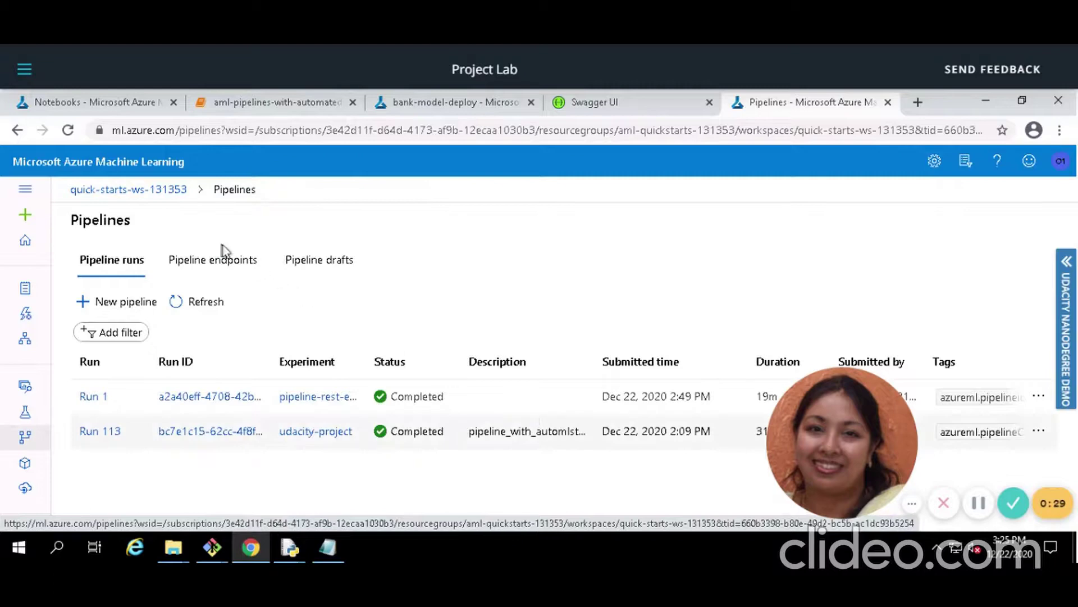
{"action": "left_click", "coordinate": [215, 260]}
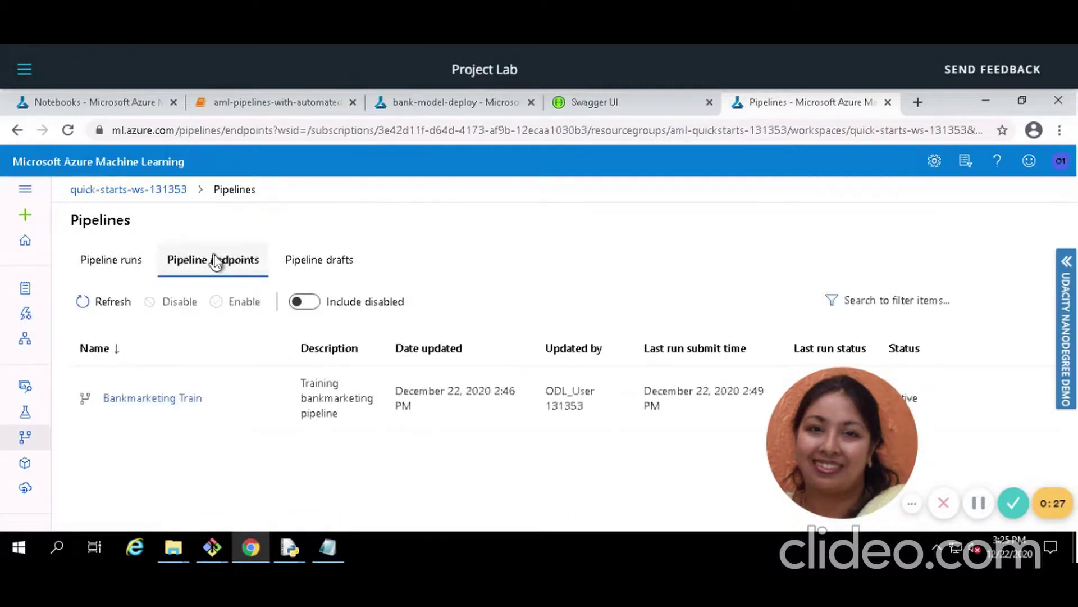
{"action": "left_click", "coordinate": [156, 400]}
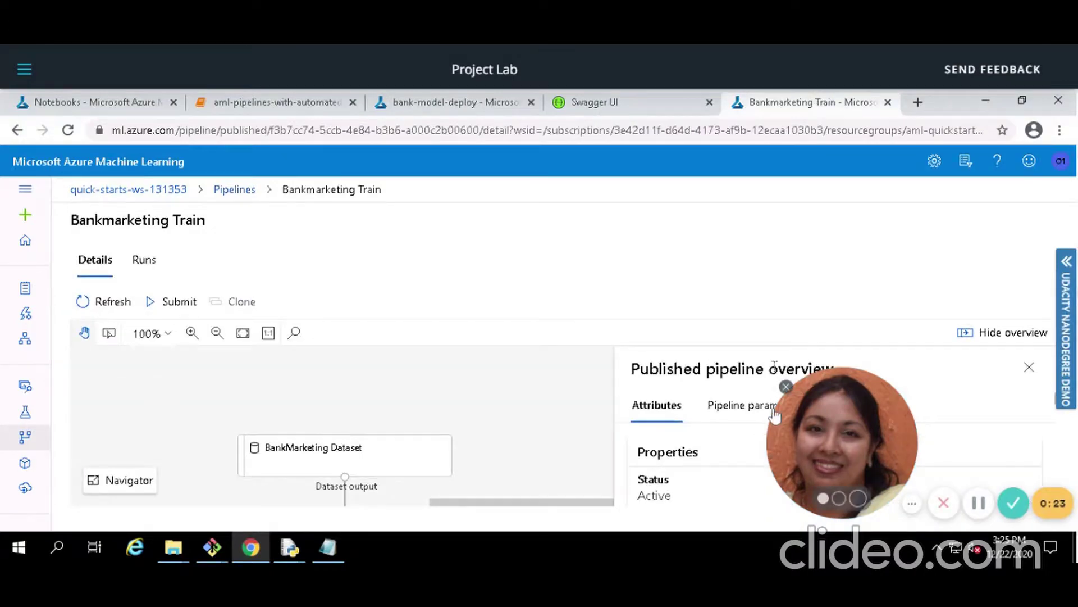
{"action": "scroll", "coordinate": [696, 438], "scroll_direction": "down", "scroll_amount": 2}
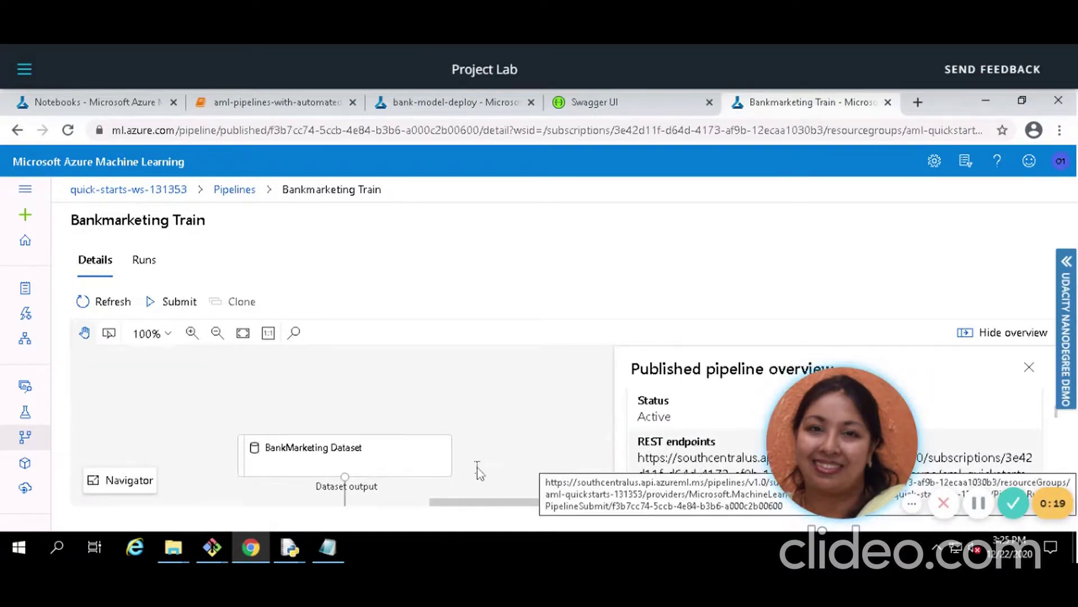
{"action": "scroll", "coordinate": [477, 467], "scroll_direction": "down", "scroll_amount": 1}
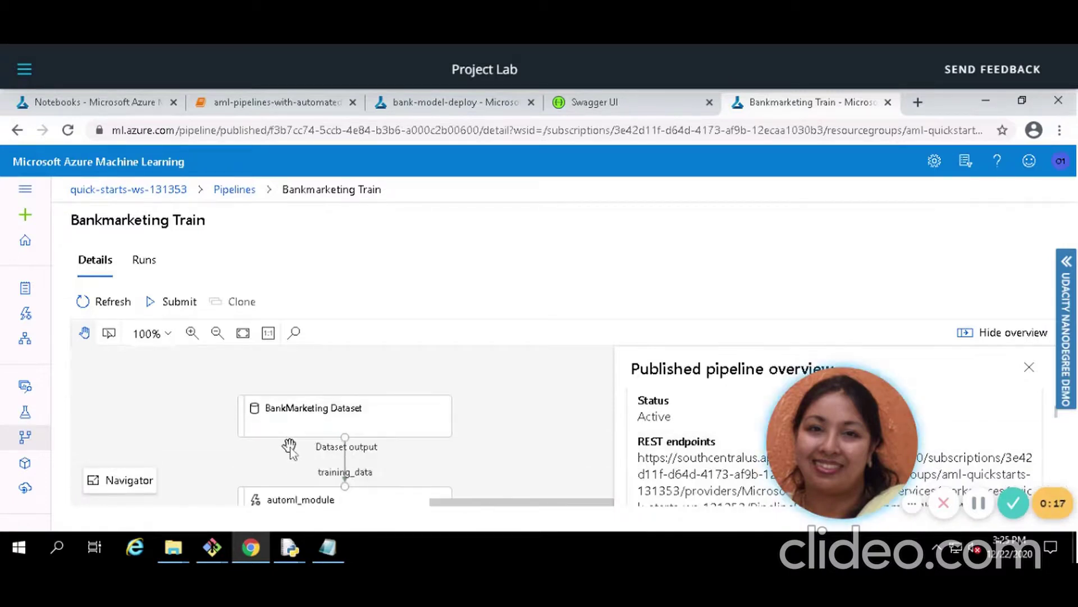
{"action": "scroll", "coordinate": [290, 452], "scroll_direction": "down", "scroll_amount": 1}
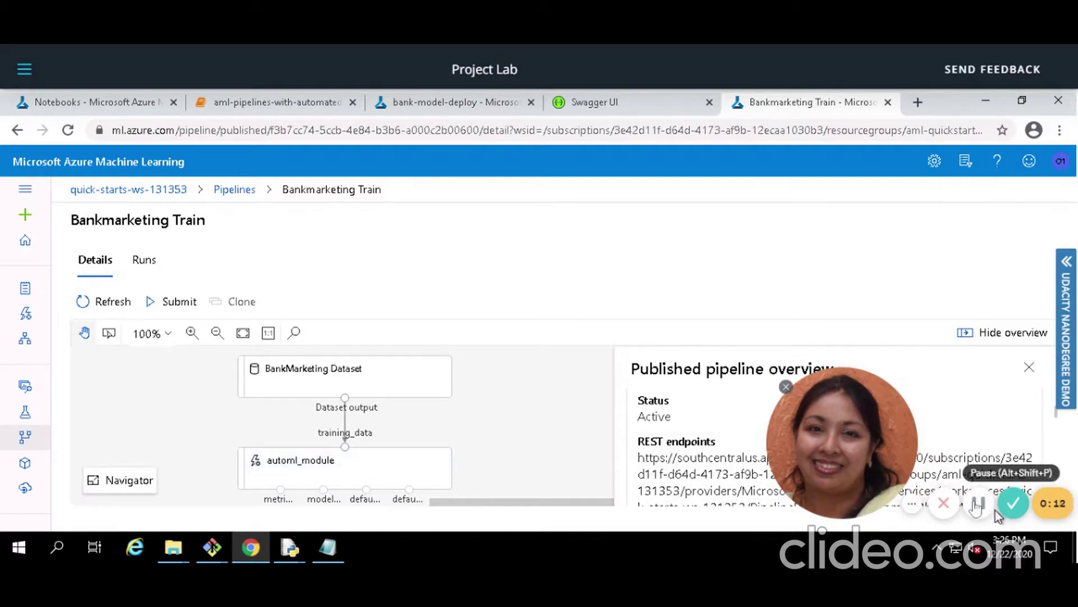
- Return to the pipeline runs and open Run 1 of the pipeline-rest-endpoint experiment
{"action": "left_click", "coordinate": [224, 191]}
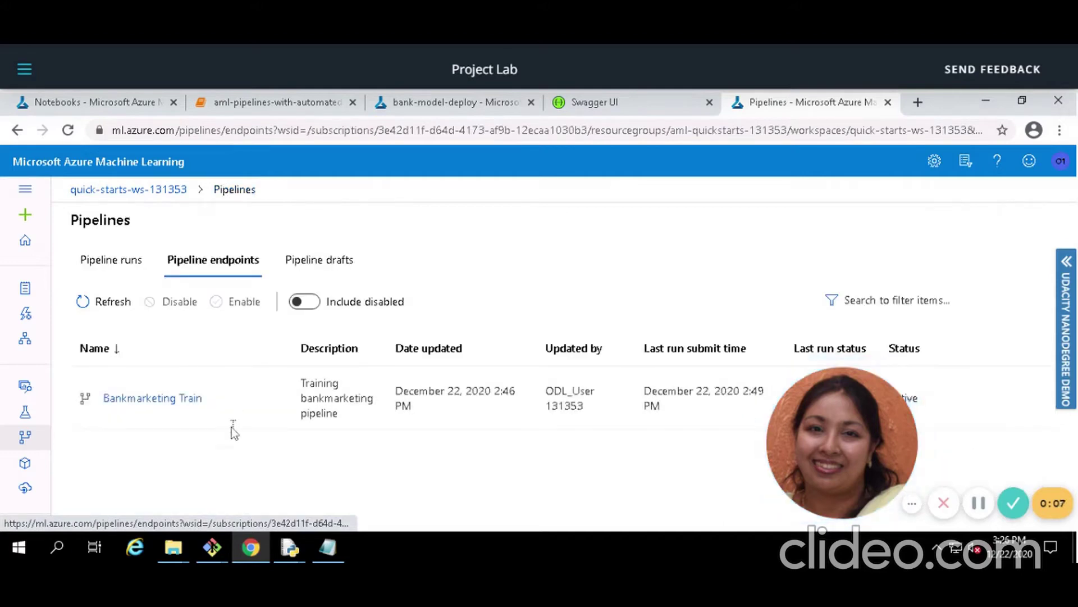
{"action": "left_click", "coordinate": [118, 263]}
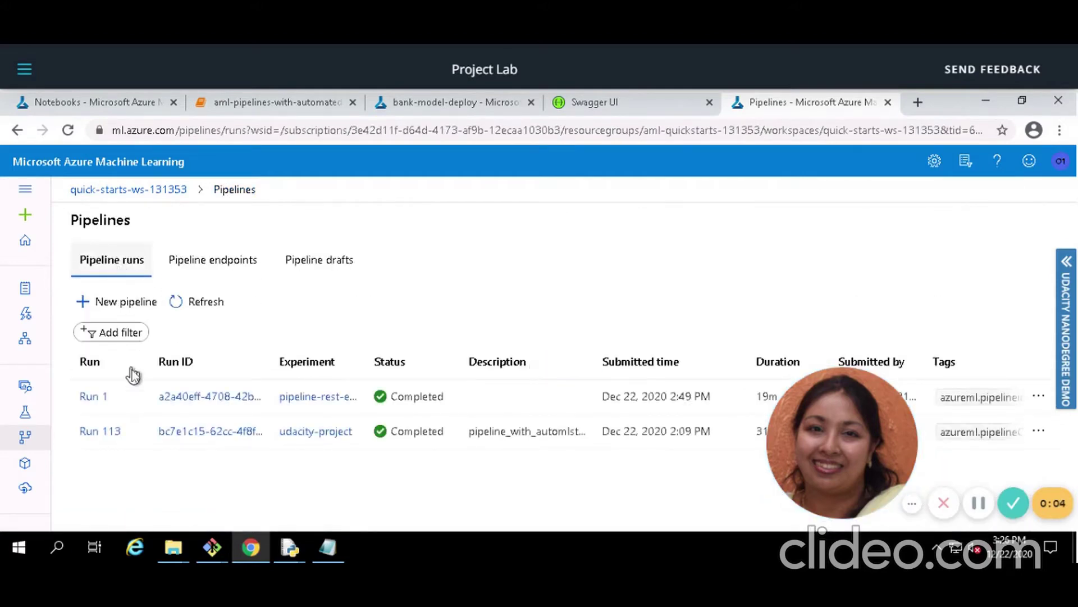
{"action": "left_click", "coordinate": [95, 398]}
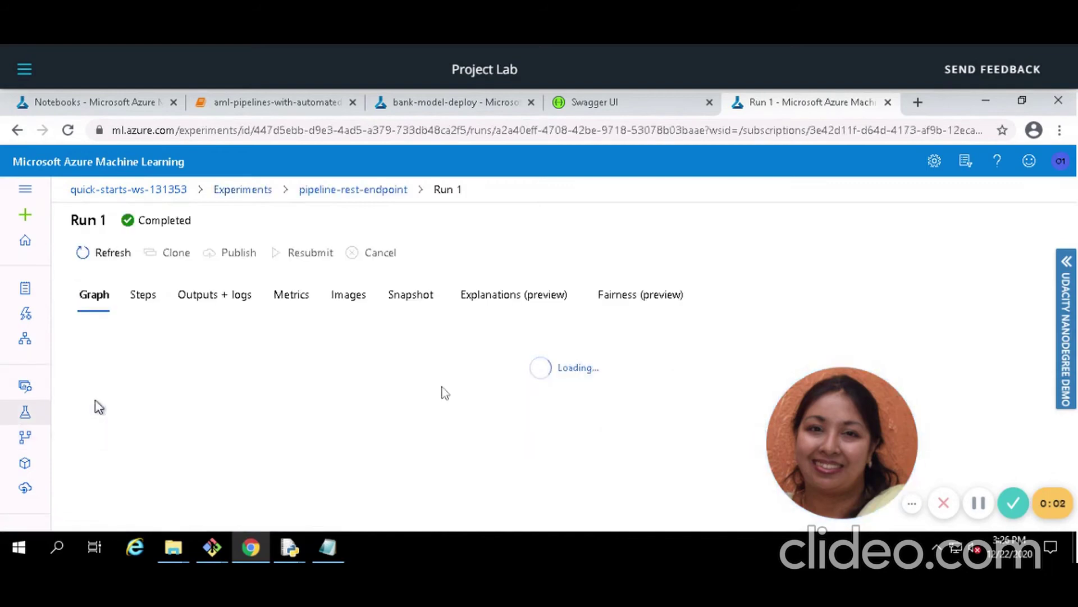